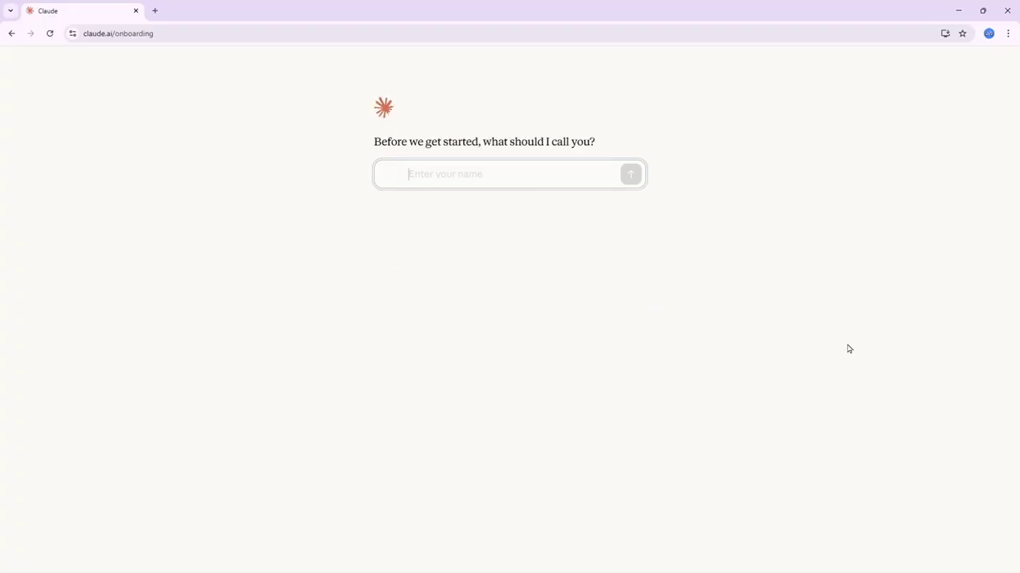
Enter Nine AI as the display name and choose Coding & developing, Learning & studying, and Writing & content creation as the three topics
{"action": "type", "text": "Nine AI"}
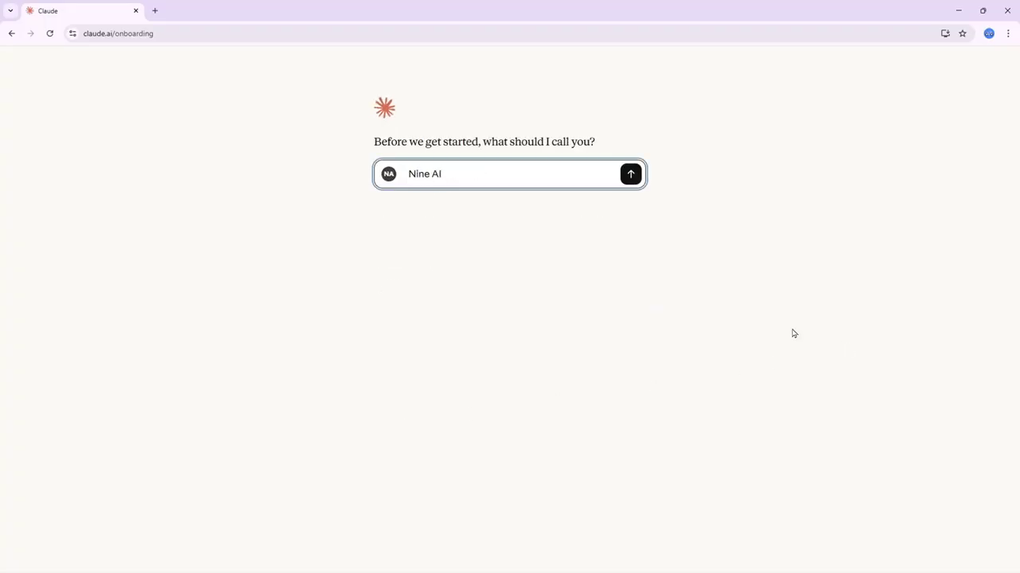
{"action": "key", "text": "Return"}
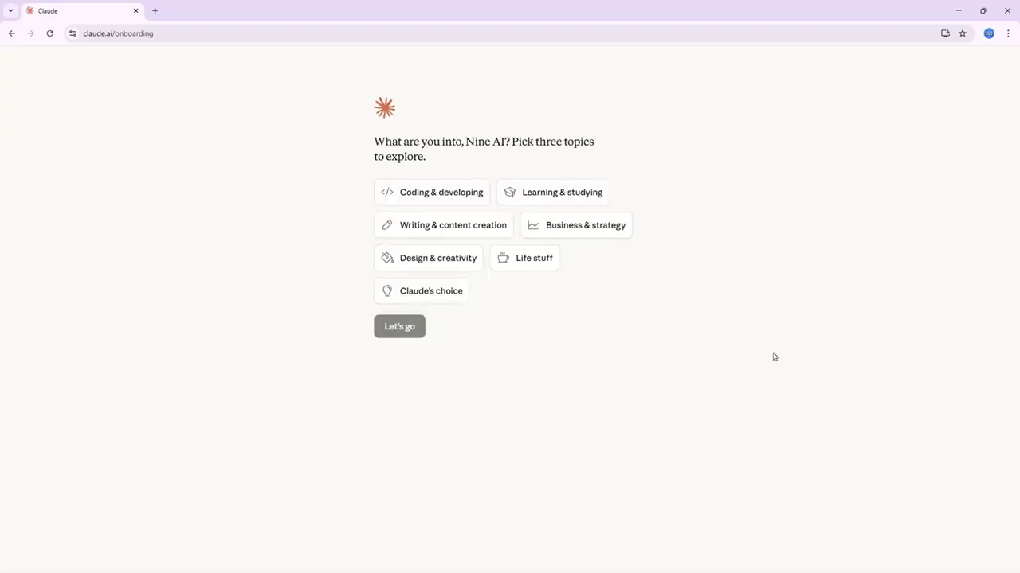
{"action": "left_click", "coordinate": [470, 197]}
{"action": "left_click", "coordinate": [526, 201]}
{"action": "left_click", "coordinate": [508, 223]}
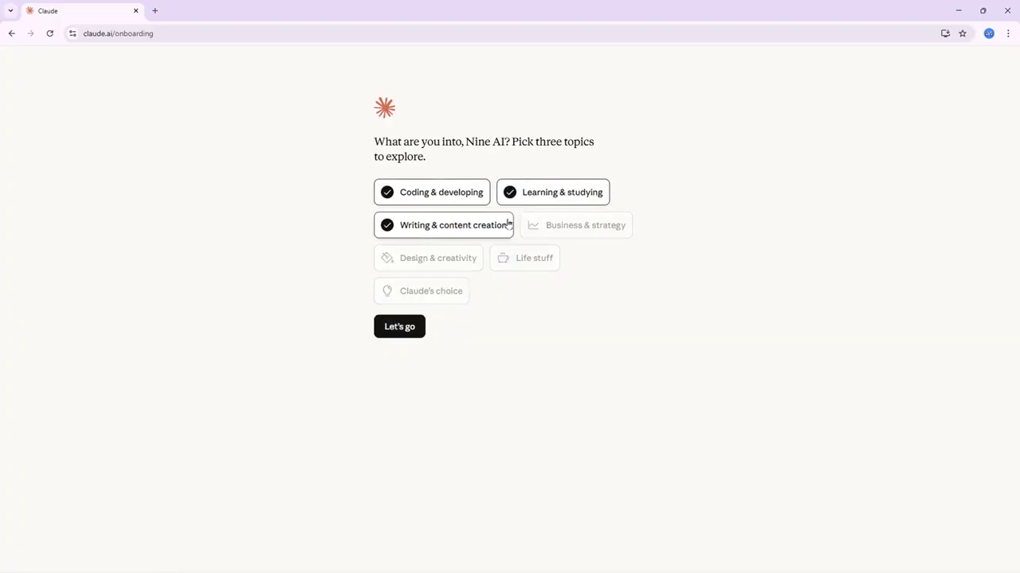
{"action": "left_click", "coordinate": [395, 328]}
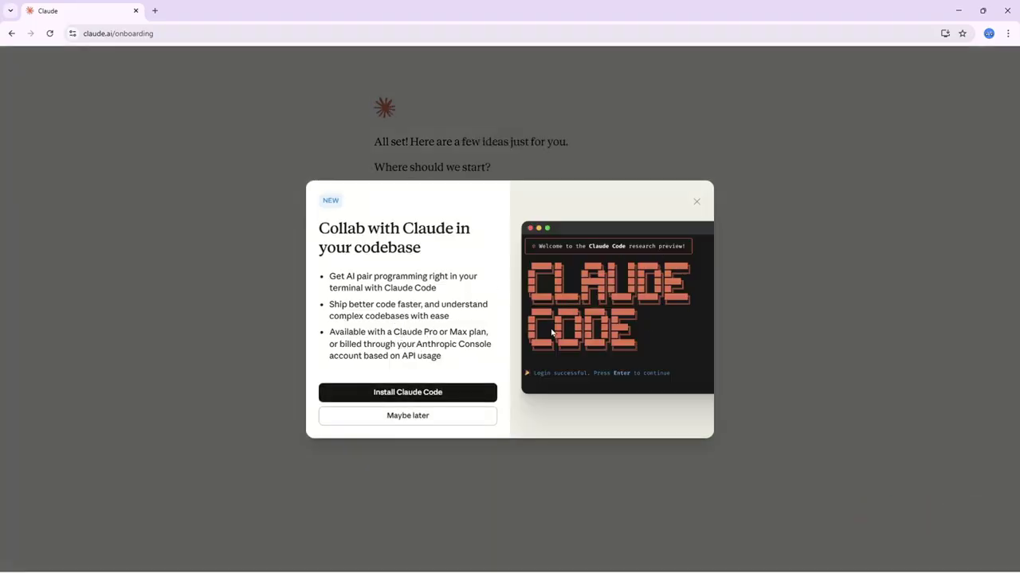
Postpone the Claude Code installation offer and finish onboarding with your own topic instead of a suggested idea
{"action": "left_click", "coordinate": [451, 421]}
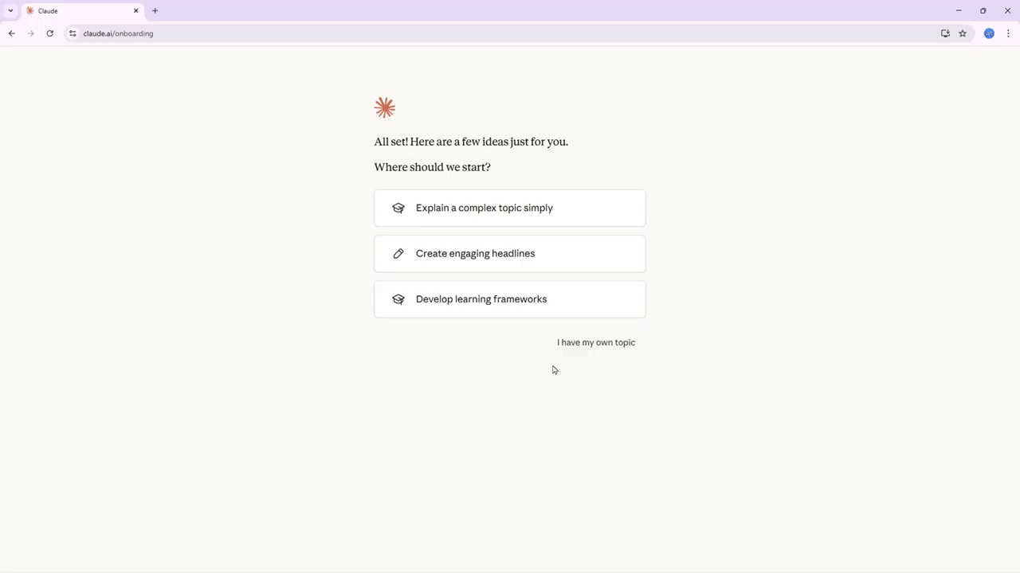
{"action": "left_click", "coordinate": [588, 341]}
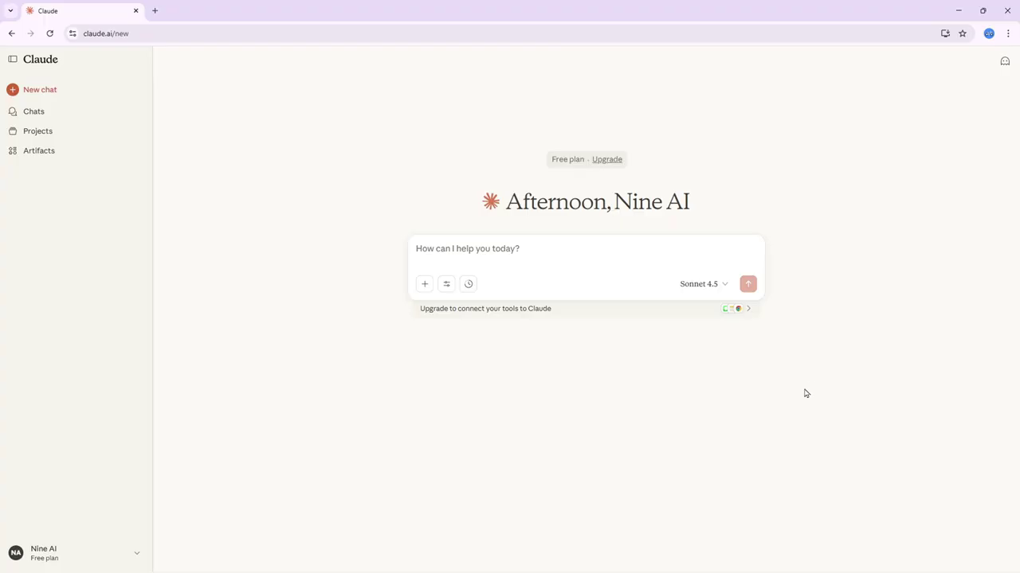
Collapse and reopen the sidebar, and view the chat history and projects pages
{"action": "left_click", "coordinate": [13, 60]}
{"action": "left_click", "coordinate": [15, 62]}
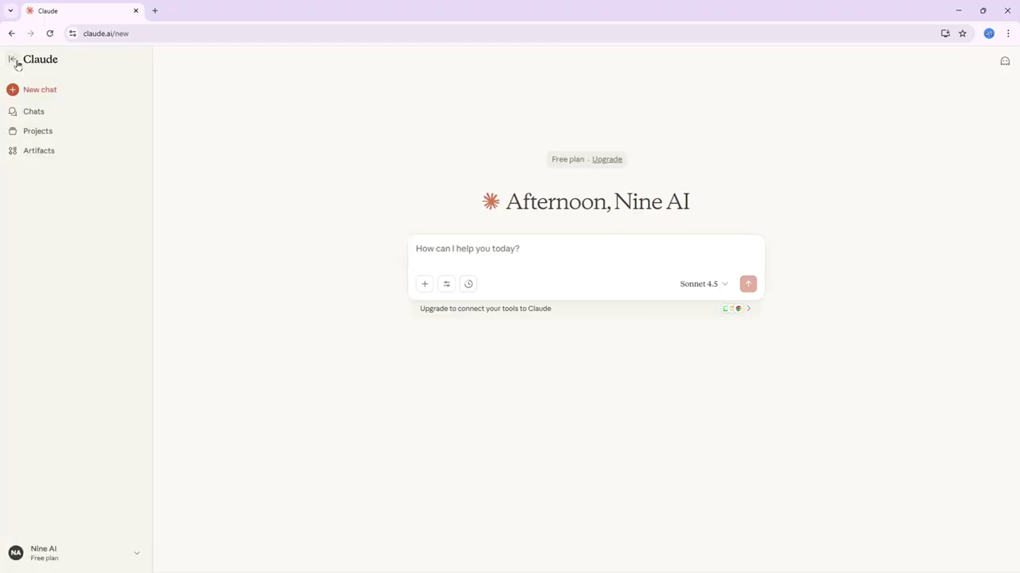
{"action": "left_click", "coordinate": [29, 114]}
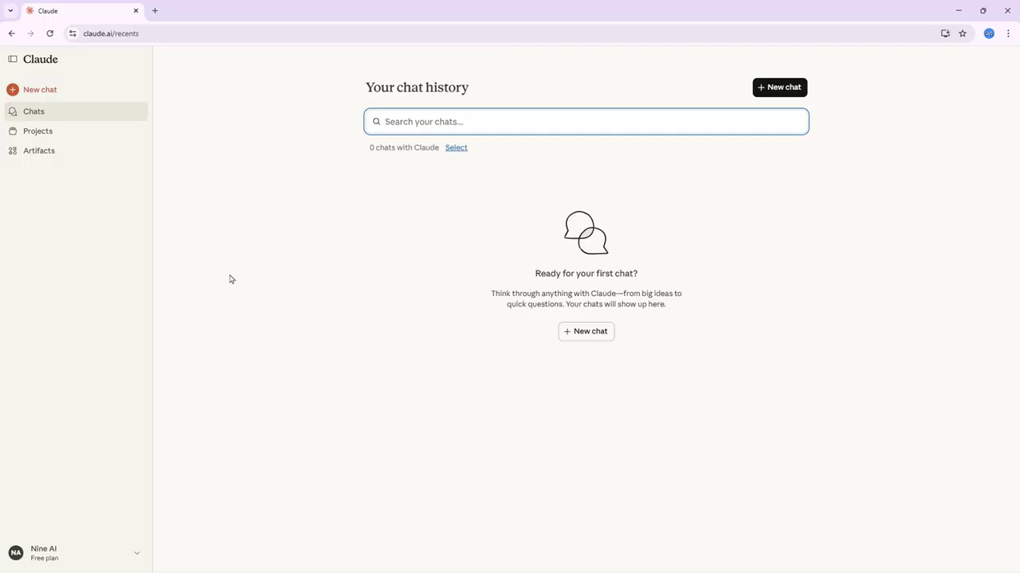
{"action": "left_click", "coordinate": [41, 134]}
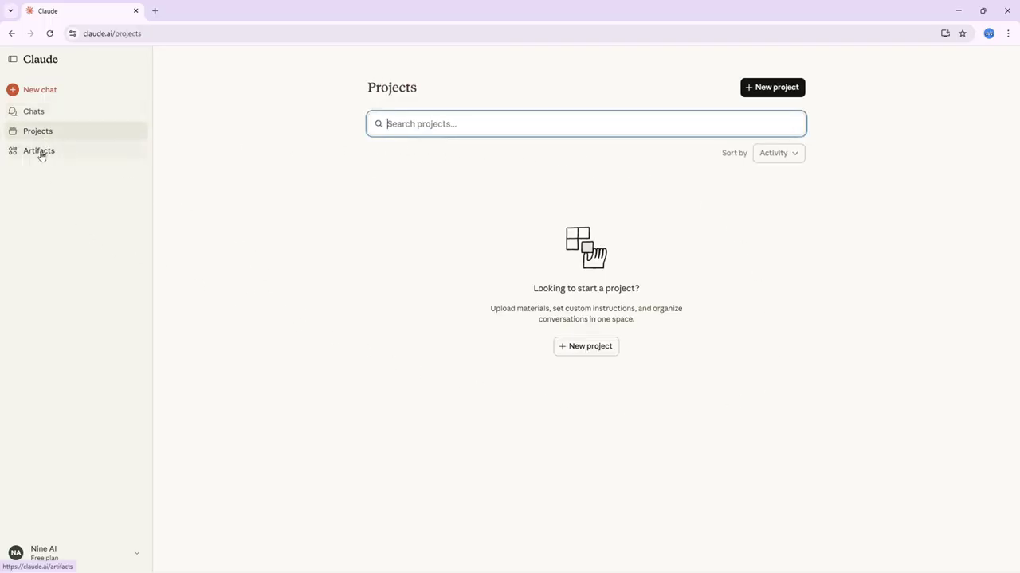
Browse the whole Inspiration gallery of artifacts to examine the kinds of ready-made examples offered
{"action": "left_click", "coordinate": [44, 156]}
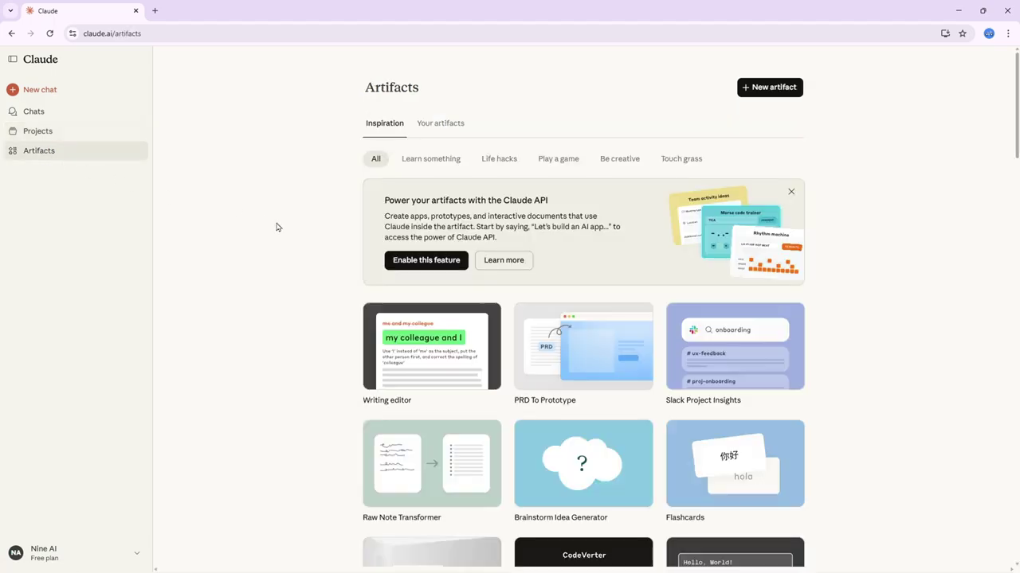
{"action": "scroll", "coordinate": [263, 227], "scroll_direction": "down", "scroll_amount": 2}
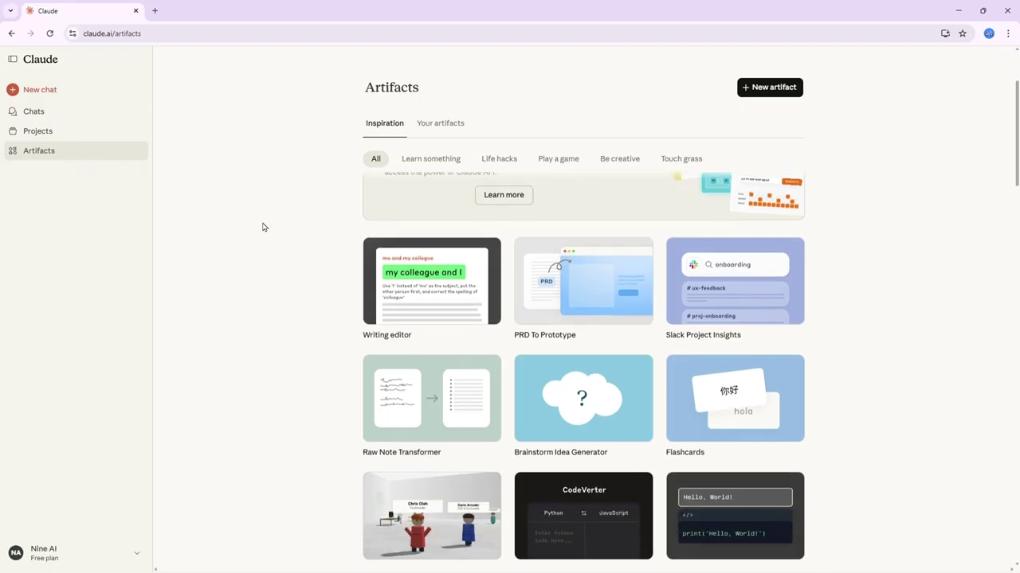
{"action": "scroll", "coordinate": [426, 259], "scroll_direction": "up", "scroll_amount": 1}
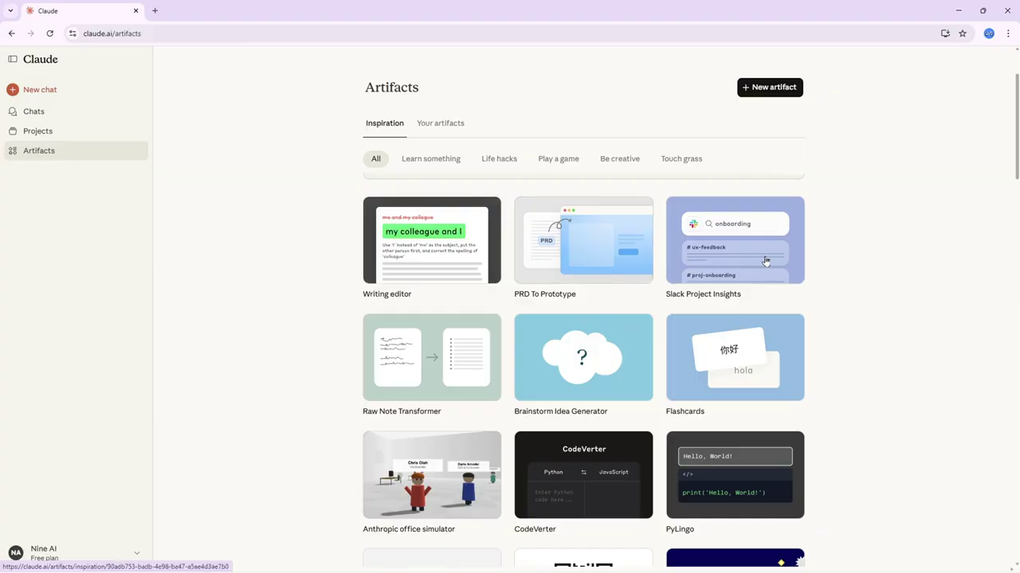
{"action": "scroll", "coordinate": [657, 309], "scroll_direction": "down", "scroll_amount": 5}
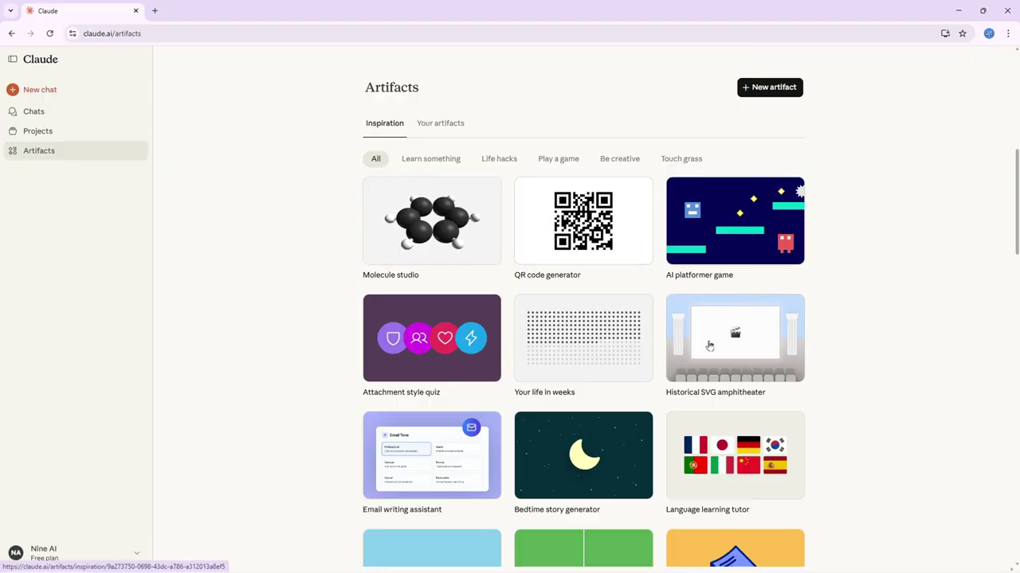
{"action": "scroll", "coordinate": [462, 366], "scroll_direction": "down", "scroll_amount": 8}
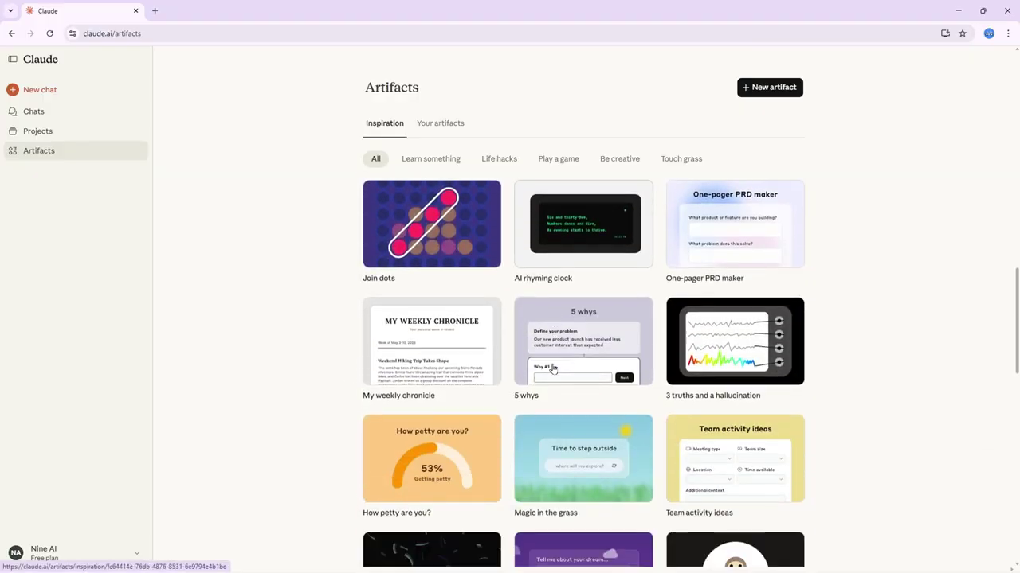
{"action": "scroll", "coordinate": [554, 368], "scroll_direction": "down", "scroll_amount": 9}
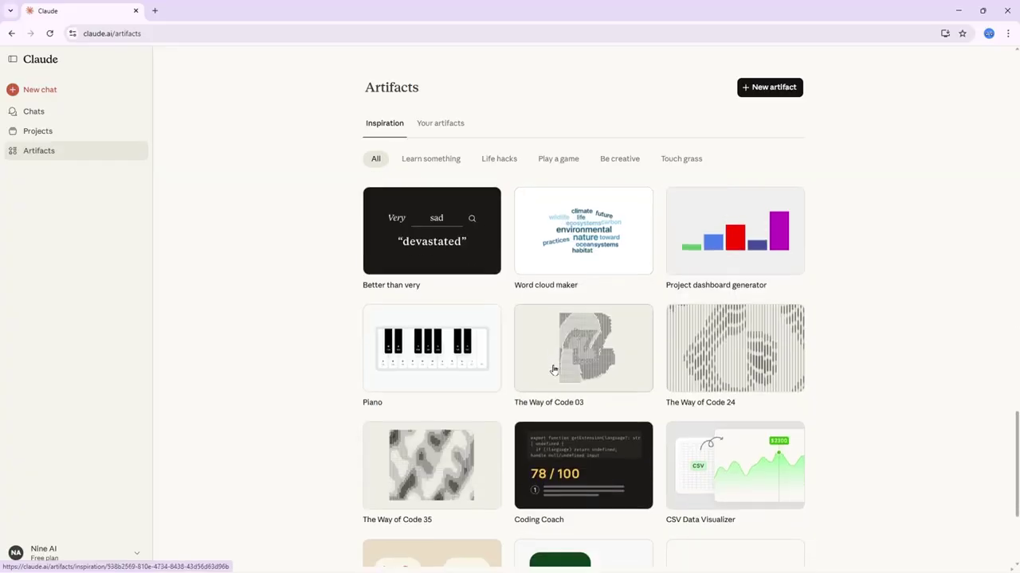
{"action": "scroll", "coordinate": [553, 369], "scroll_direction": "down", "scroll_amount": 3}
{"action": "scroll", "coordinate": [521, 446], "scroll_direction": "up", "scroll_amount": 5}
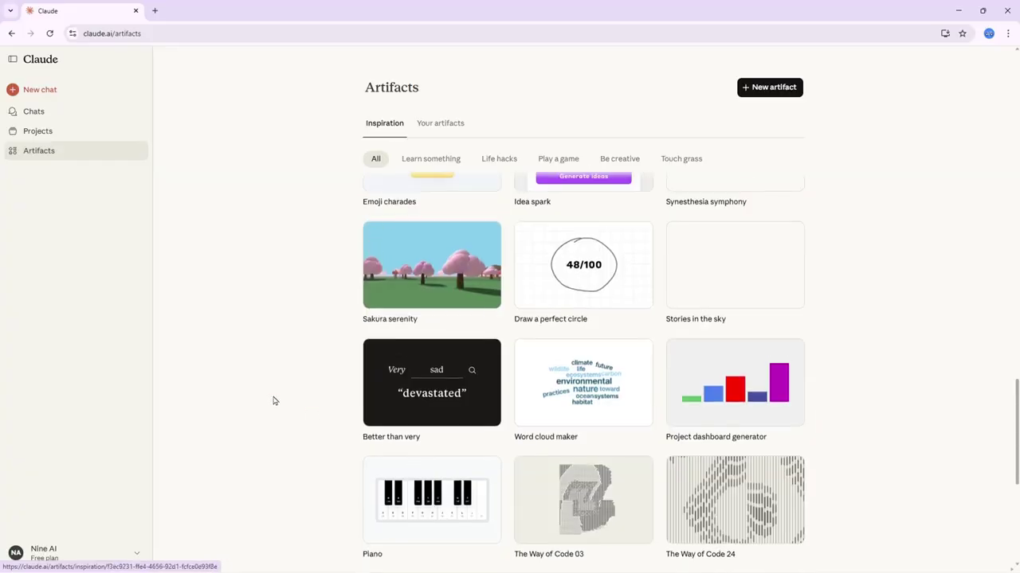
{"action": "scroll", "coordinate": [273, 400], "scroll_direction": "up", "scroll_amount": 5}
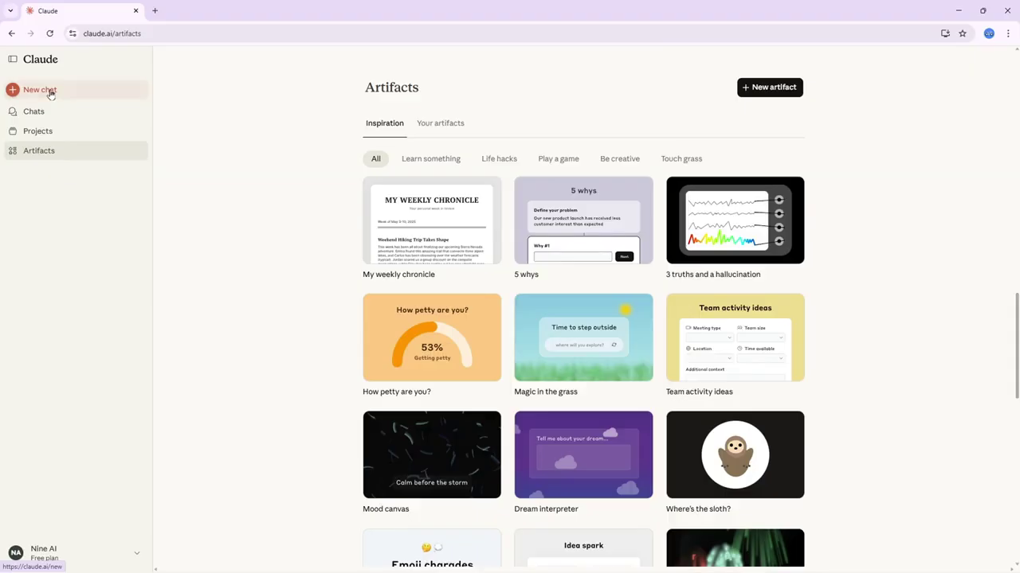
Start a new chat and examine its attachment options and its search and tools options, including Extended thinking
{"action": "left_click", "coordinate": [50, 93]}
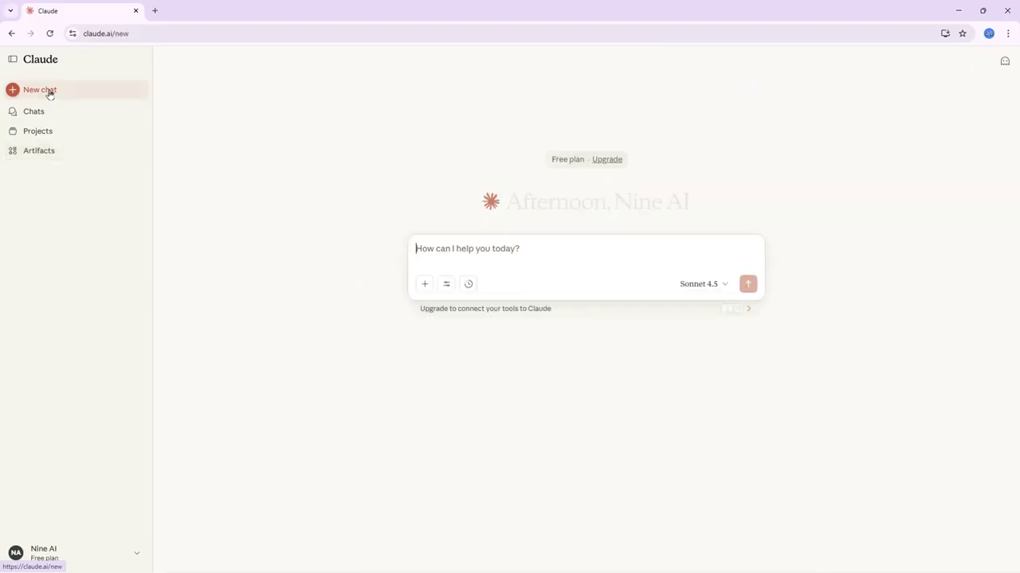
{"action": "left_click", "coordinate": [423, 287]}
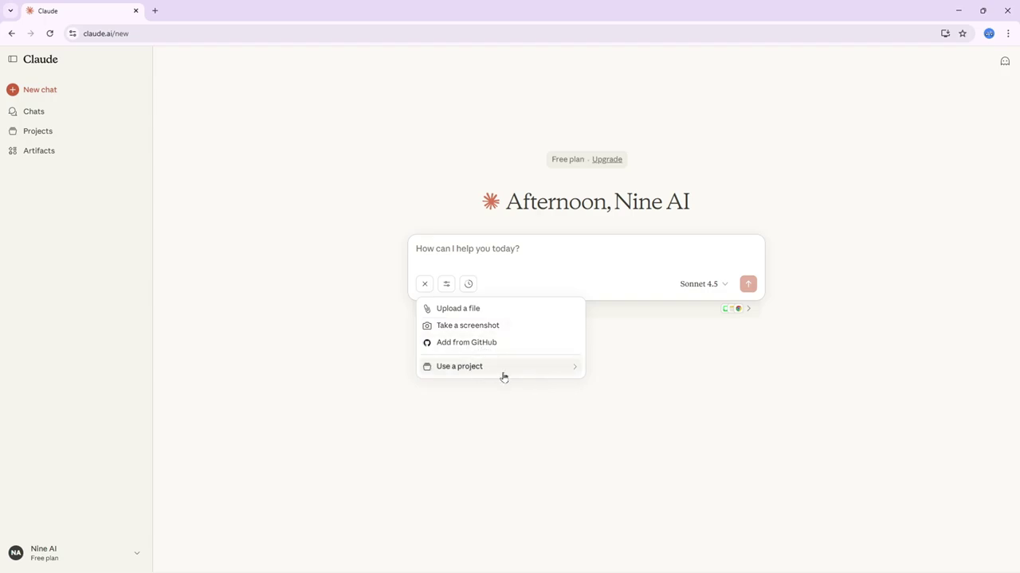
{"action": "left_click", "coordinate": [516, 337]}
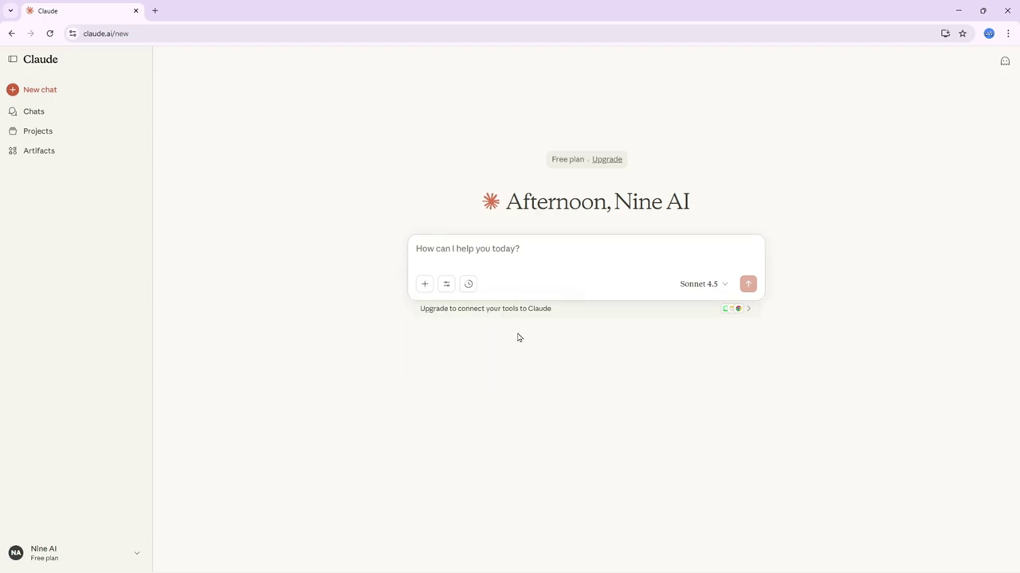
{"action": "left_click", "coordinate": [447, 285]}
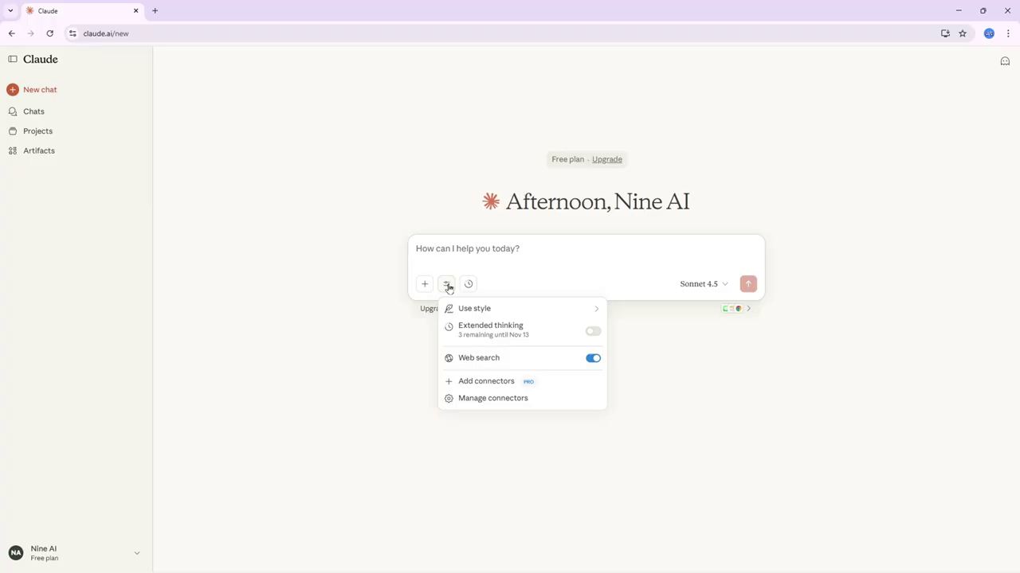
{"action": "mouse_move", "coordinate": [478, 329]}
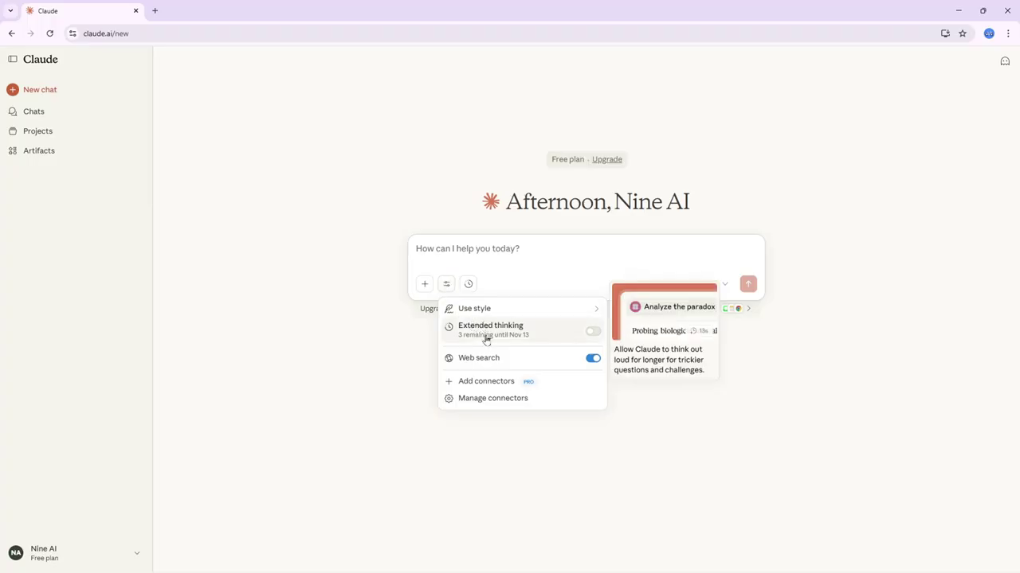
{"action": "left_click", "coordinate": [390, 364]}
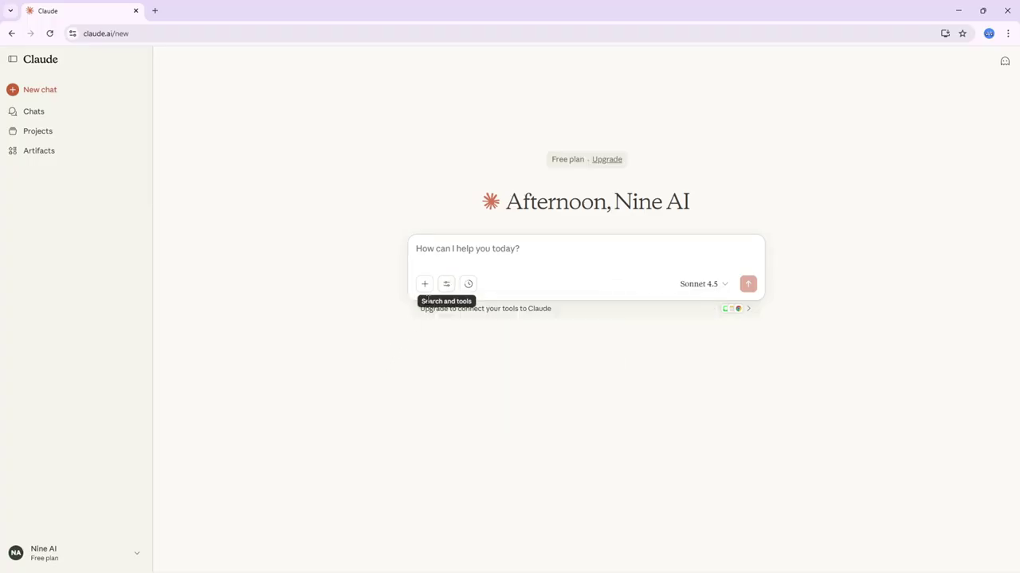
Review the models available for the chat, including the additional older ones, and choose Sonnet 4.5
{"action": "left_click", "coordinate": [715, 288]}
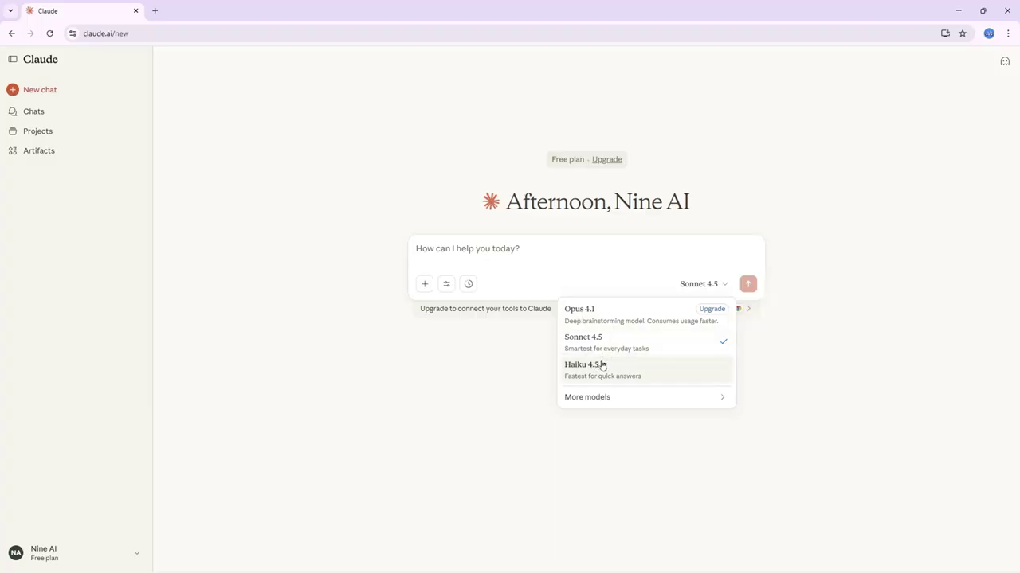
{"action": "mouse_move", "coordinate": [608, 401]}
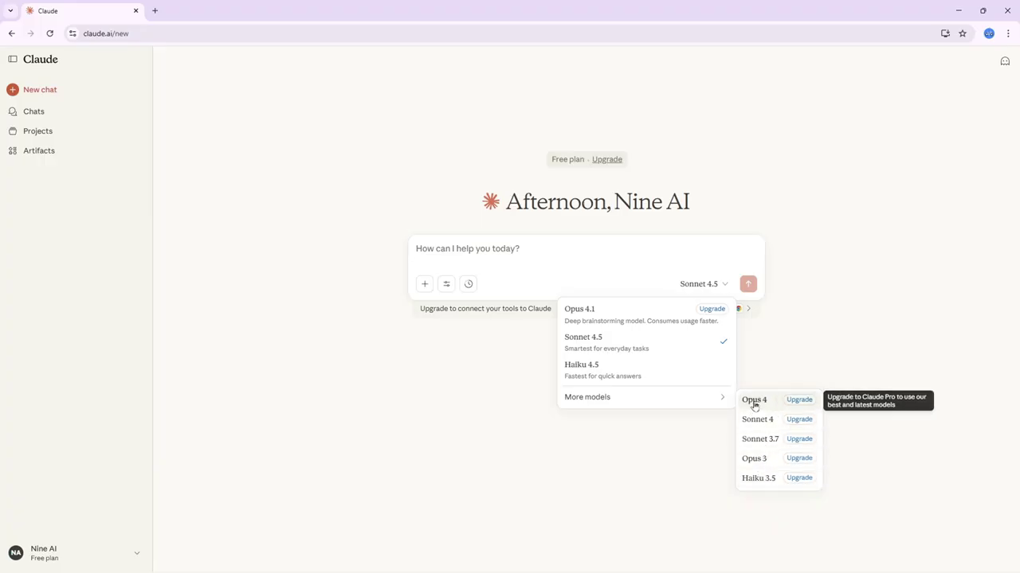
{"action": "left_click", "coordinate": [602, 353]}
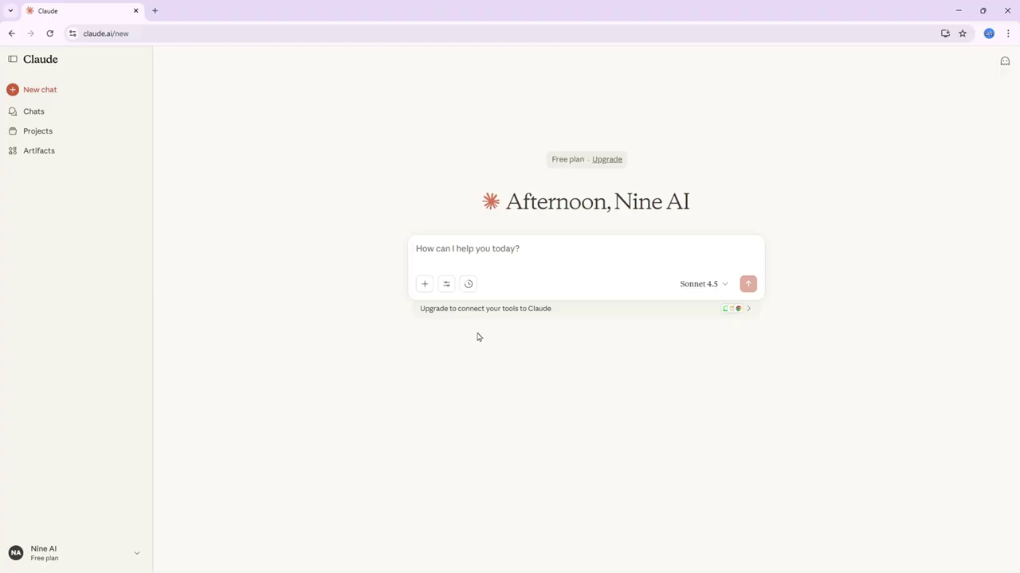
Look through the full list of desktop extensions in the connectors directory and return to the new chat
{"action": "left_click", "coordinate": [518, 315]}
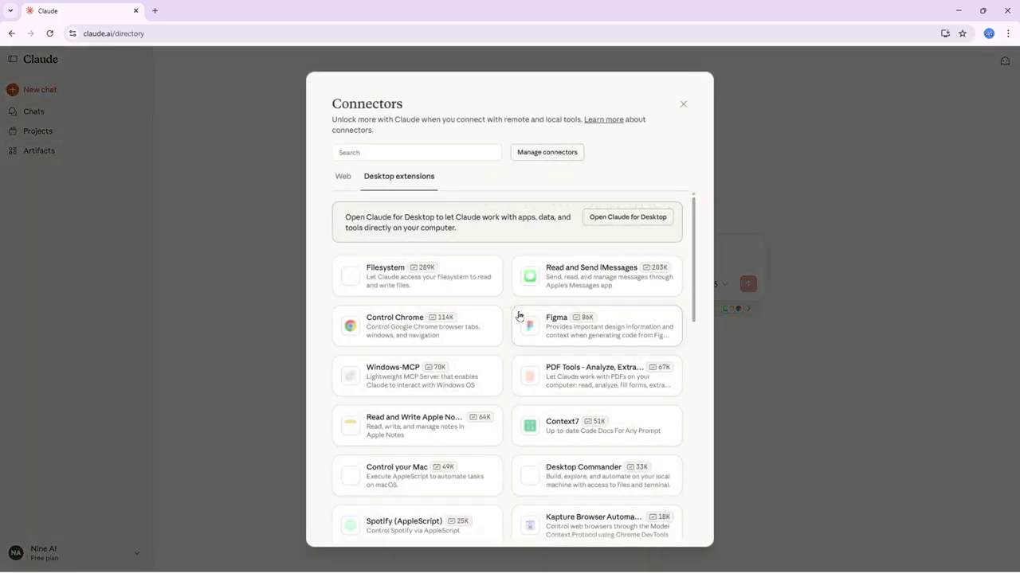
{"action": "scroll", "coordinate": [444, 347], "scroll_direction": "down", "scroll_amount": 15}
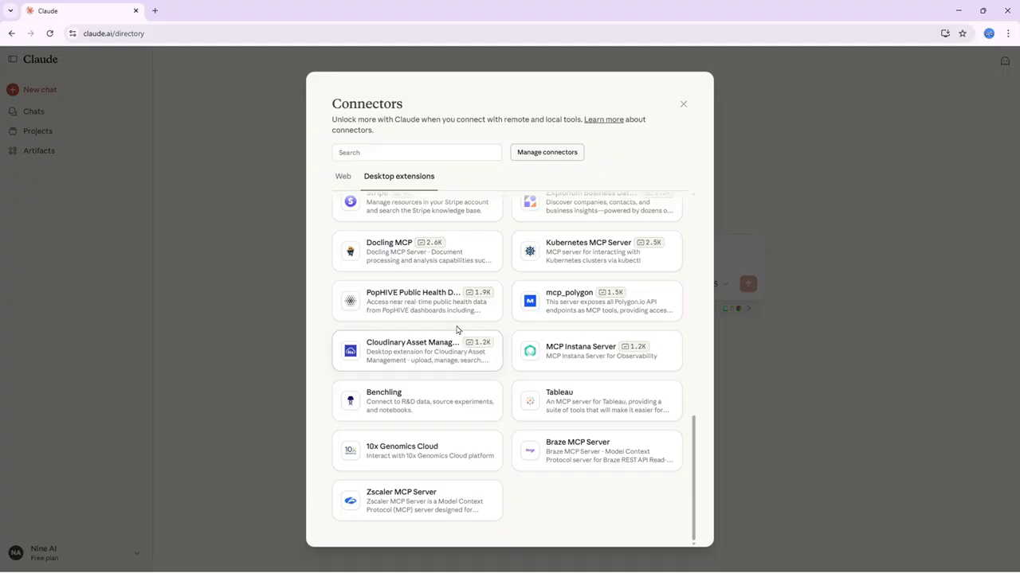
{"action": "left_click", "coordinate": [683, 104]}
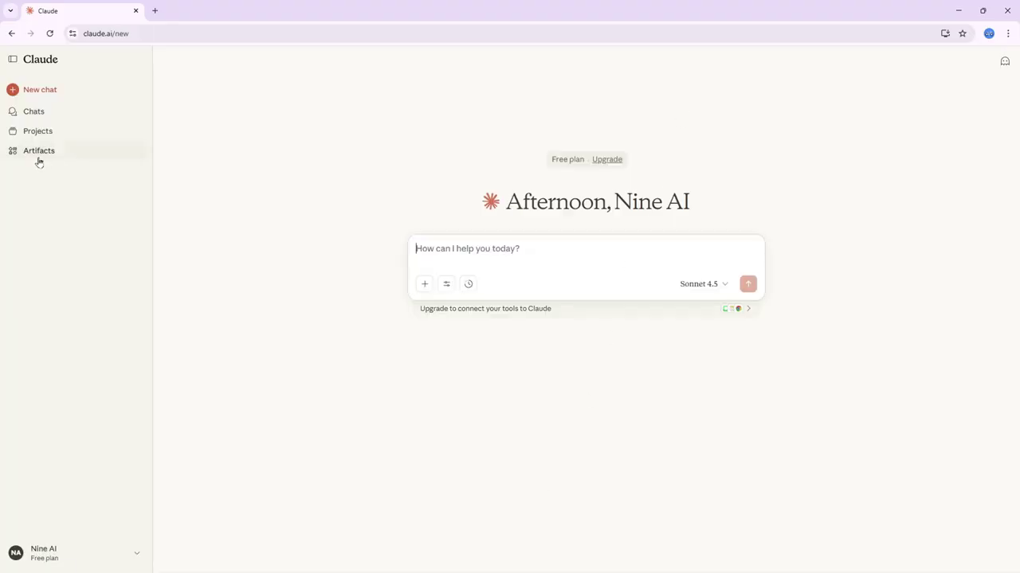
Return to the artifacts page and look through its inspiration examples again down to Team popcorn
{"action": "left_click", "coordinate": [38, 161]}
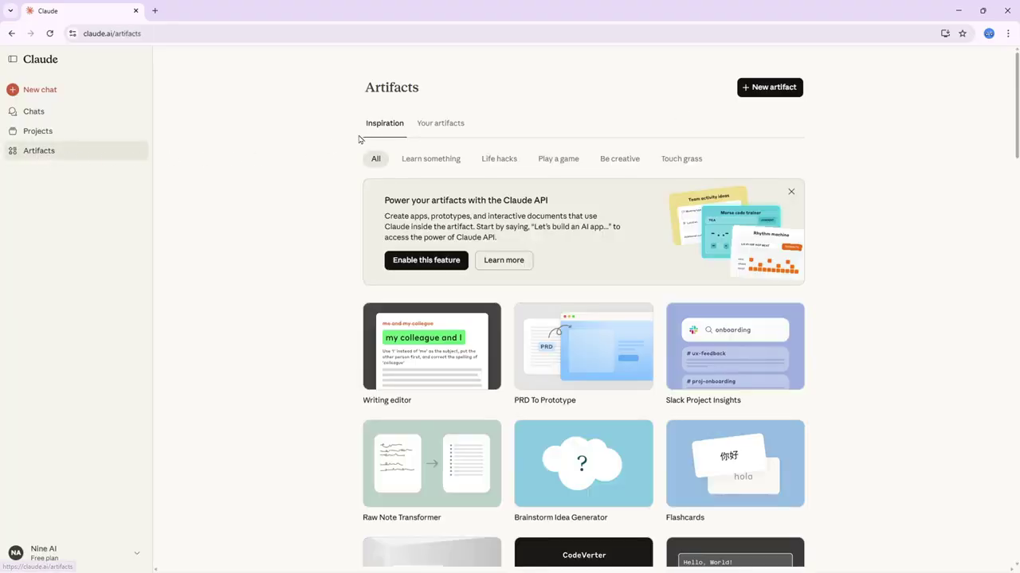
{"action": "scroll", "coordinate": [637, 364], "scroll_direction": "down", "scroll_amount": 2}
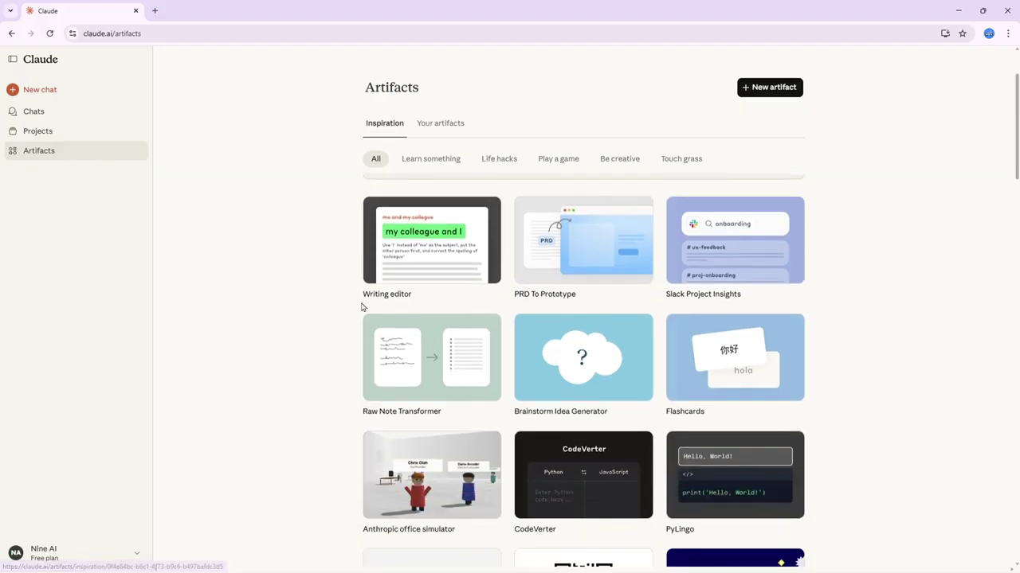
{"action": "scroll", "coordinate": [649, 426], "scroll_direction": "down", "scroll_amount": 7}
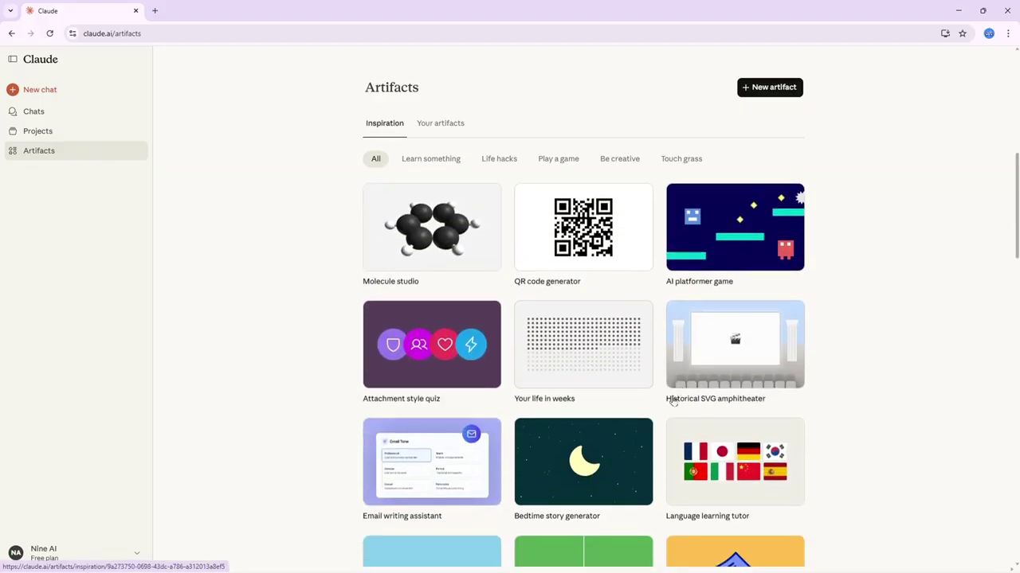
{"action": "scroll", "coordinate": [696, 417], "scroll_direction": "down", "scroll_amount": 8}
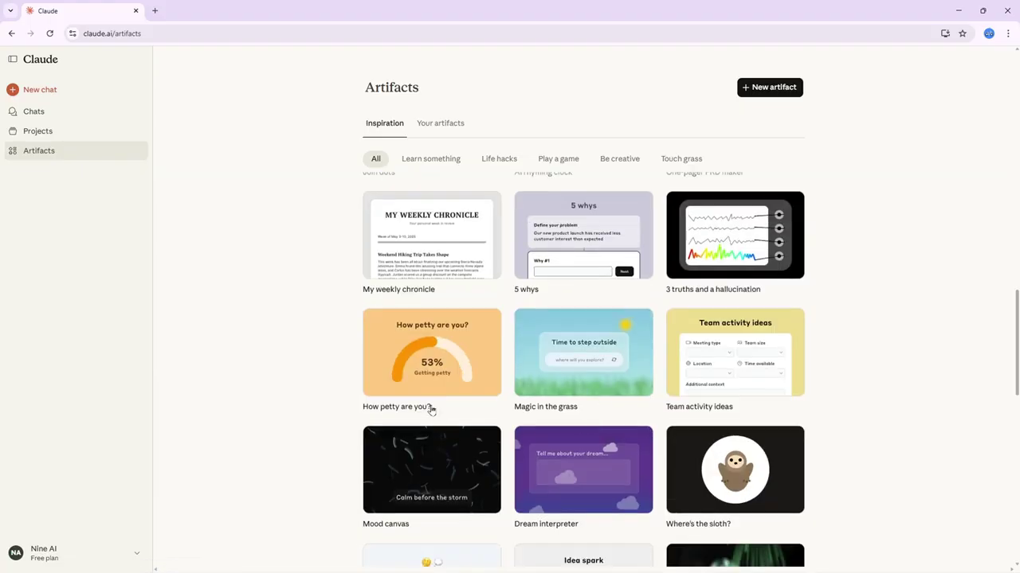
{"action": "scroll", "coordinate": [756, 420], "scroll_direction": "down", "scroll_amount": 5}
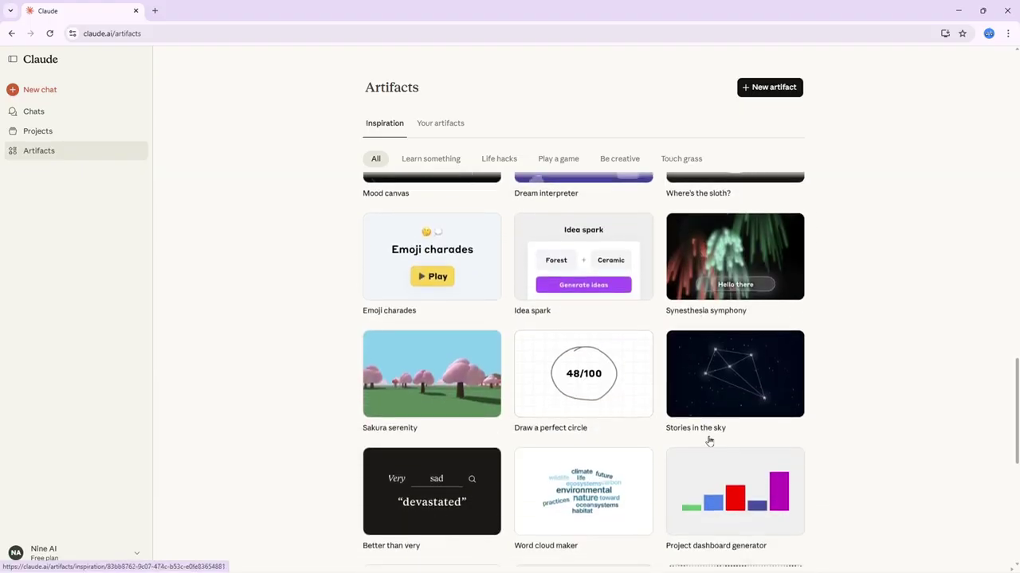
{"action": "scroll", "coordinate": [705, 440], "scroll_direction": "down", "scroll_amount": 4}
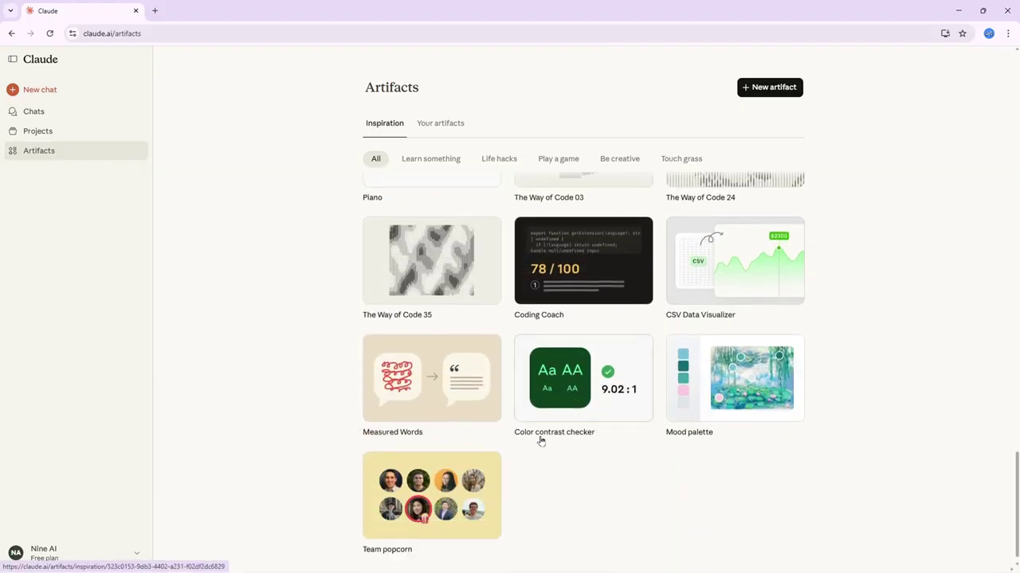
Create a new artifact from the Your artifacts page, choosing the Apps and websites category
{"action": "scroll", "coordinate": [452, 383], "scroll_direction": "up", "scroll_amount": 7}
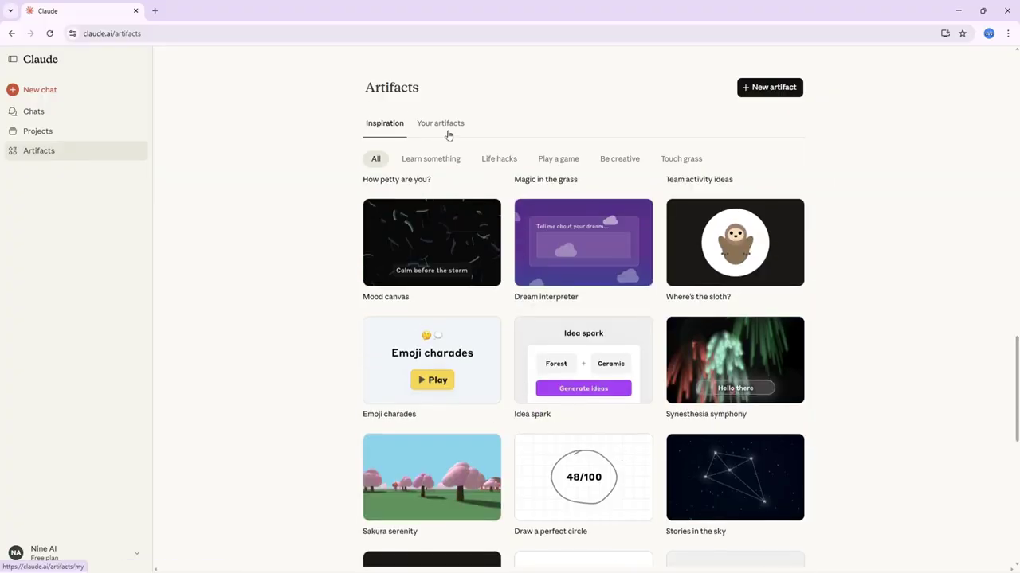
{"action": "left_click", "coordinate": [440, 124]}
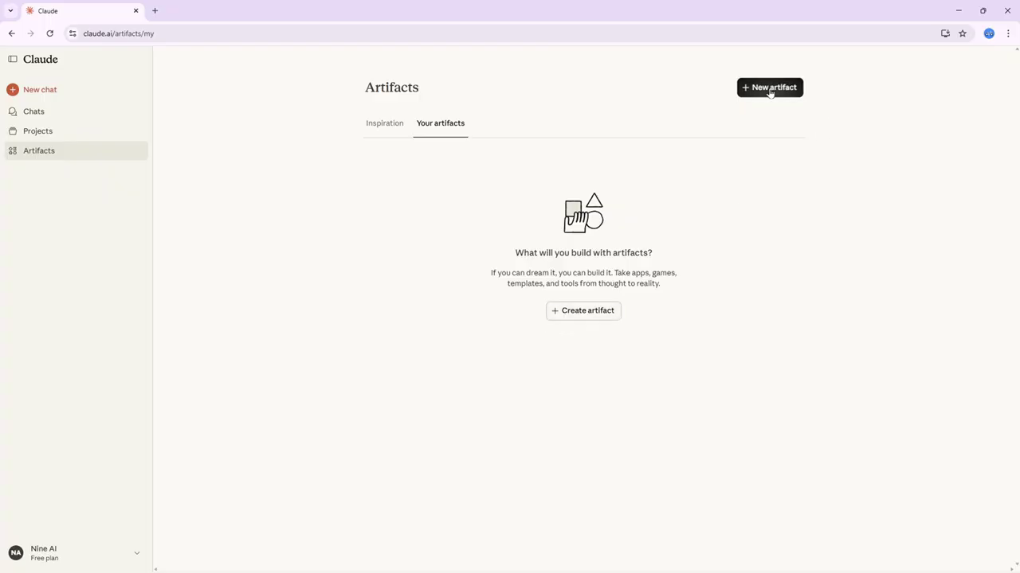
{"action": "left_click", "coordinate": [581, 311]}
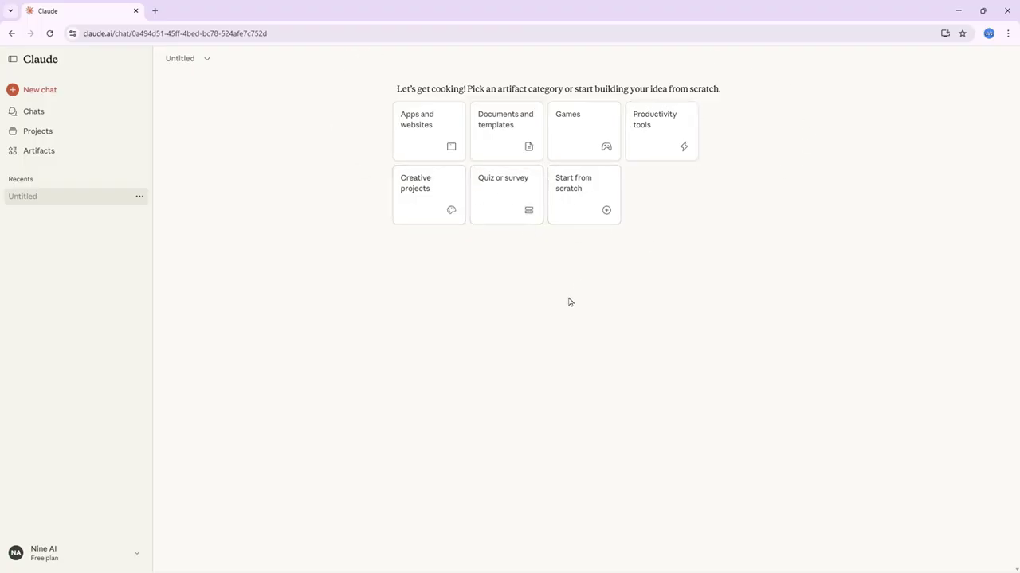
{"action": "left_click", "coordinate": [418, 121]}
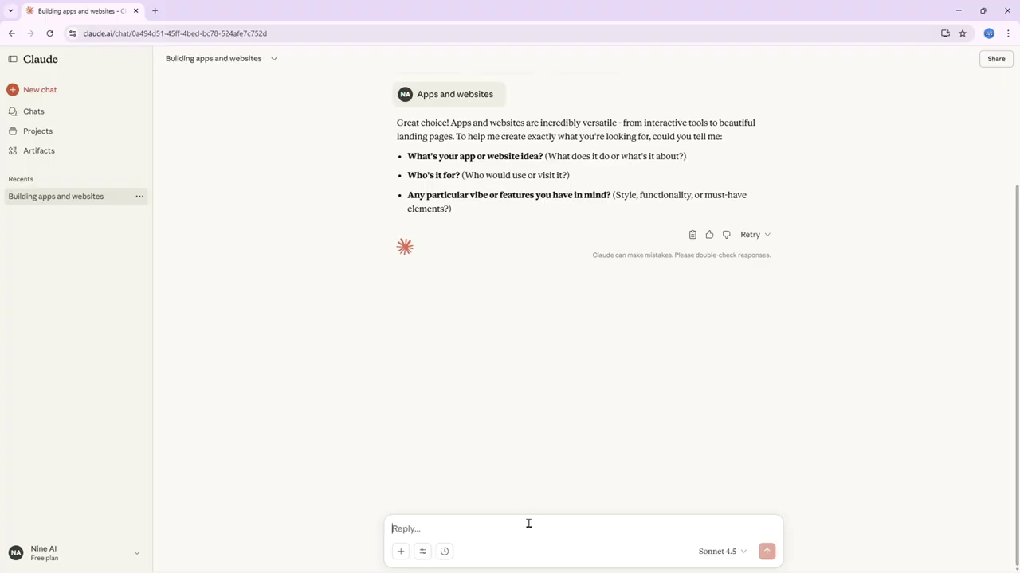
Send the artifact request "Create a website for a GYM"
{"action": "type", "text": "c"}
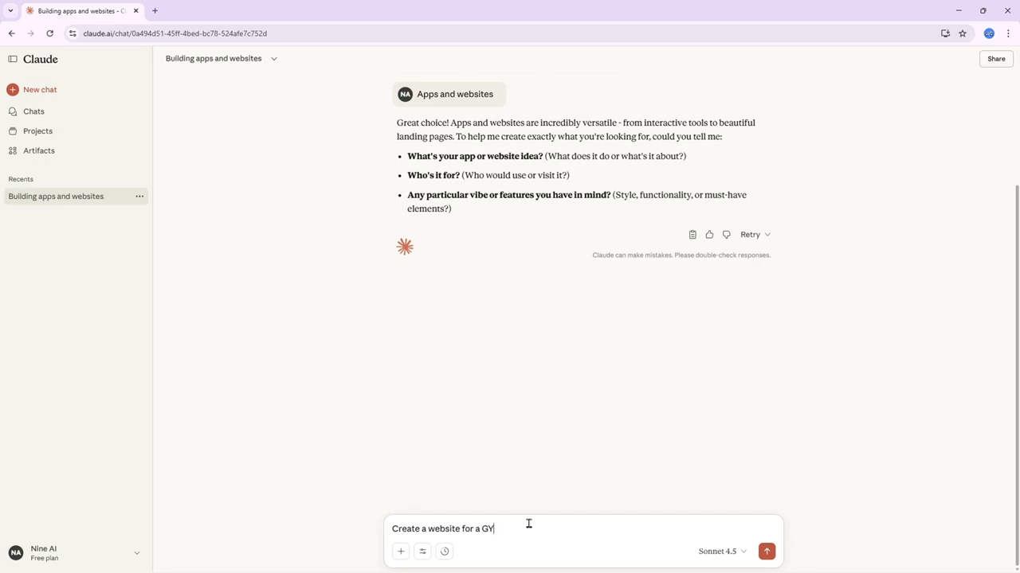
{"action": "left_click", "coordinate": [766, 552]}
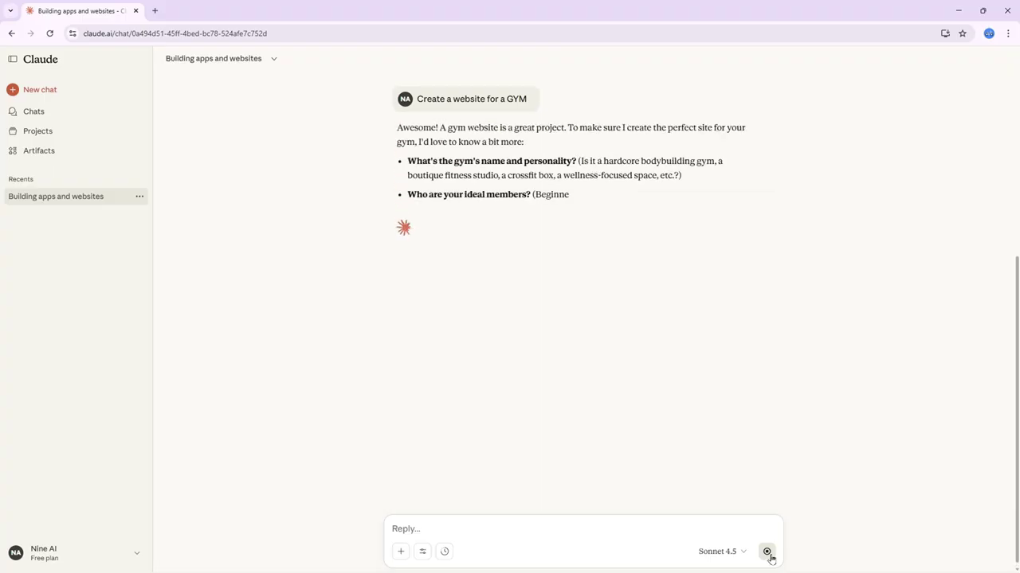
{"action": "left_click", "coordinate": [767, 554]}
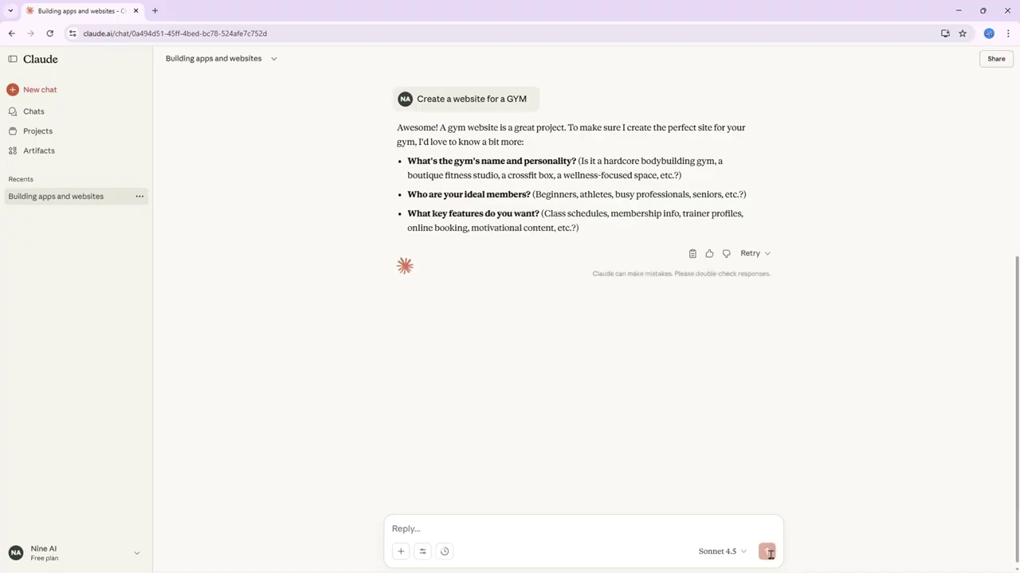
Reply "you take the details as your own" to the questions about the gym and approve the proposed plan with "yes"
{"action": "left_click", "coordinate": [598, 531]}
{"action": "type", "text": "you take the details as your own"}
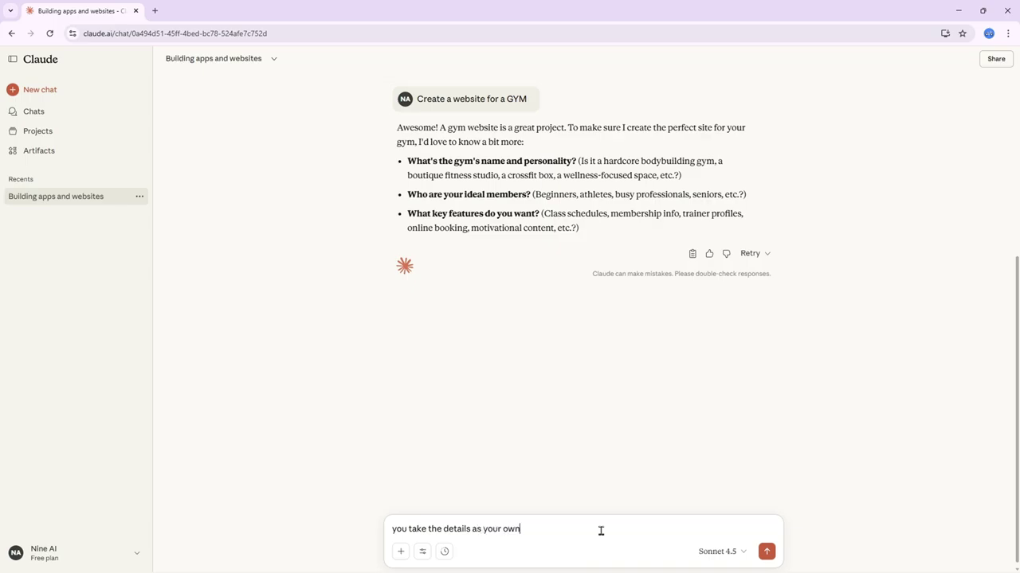
{"action": "key", "text": "Return"}
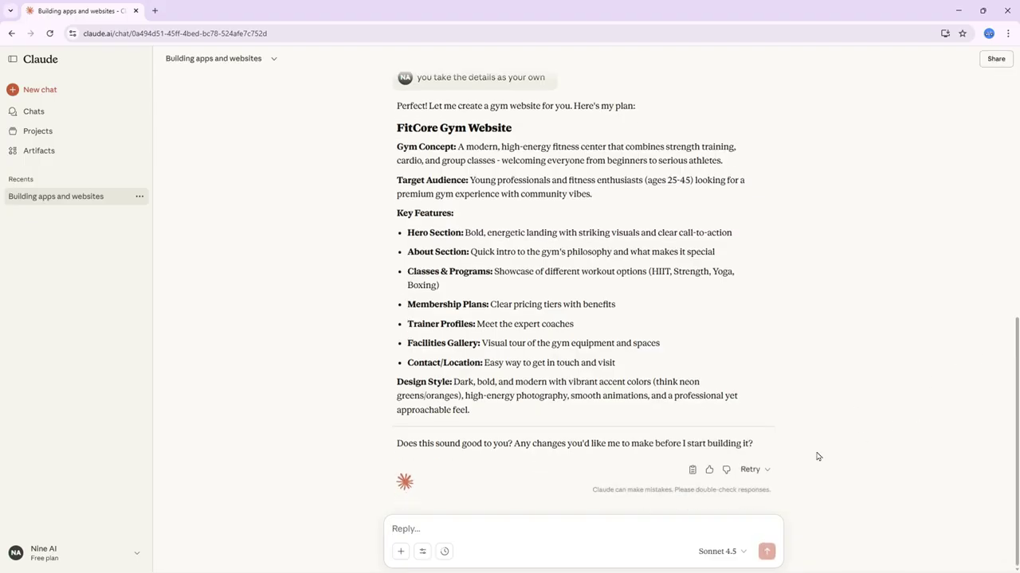
{"action": "type", "text": "yes"}
{"action": "key", "text": "Return"}
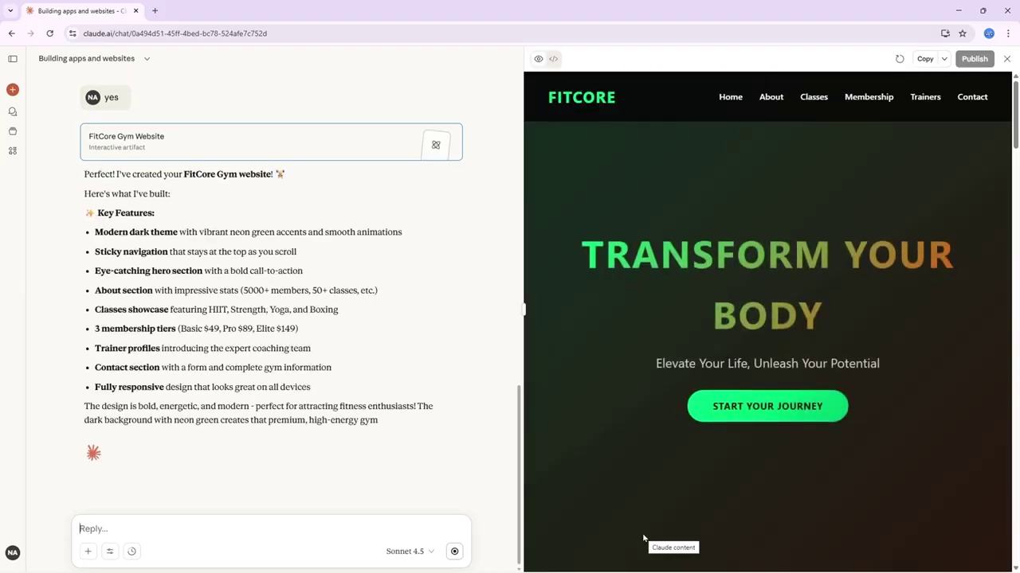
Look over the gym website's preview and its source code, ending back in the preview
{"action": "scroll", "coordinate": [811, 311], "scroll_direction": "down", "scroll_amount": 5}
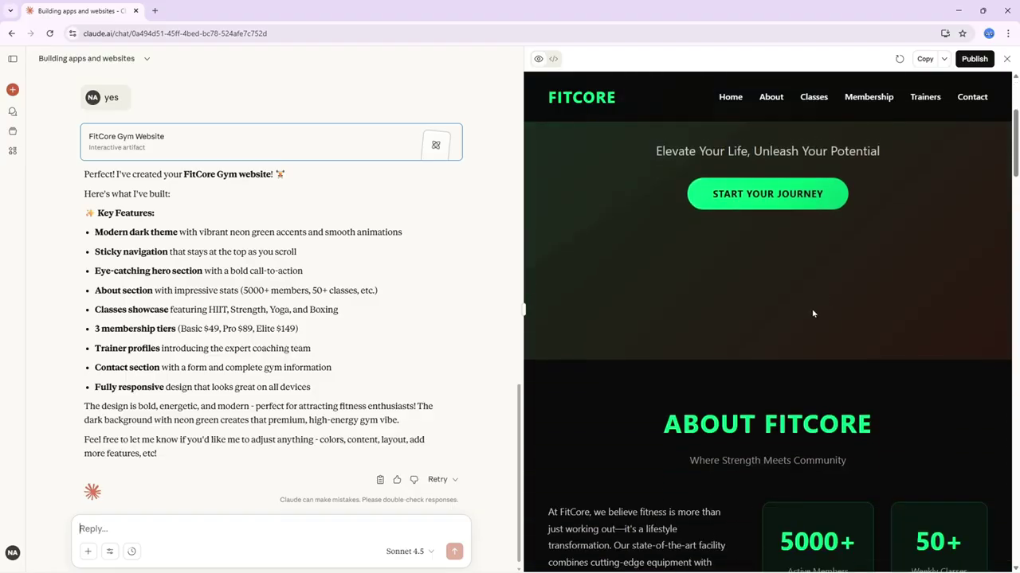
{"action": "scroll", "coordinate": [811, 309], "scroll_direction": "up", "scroll_amount": 5}
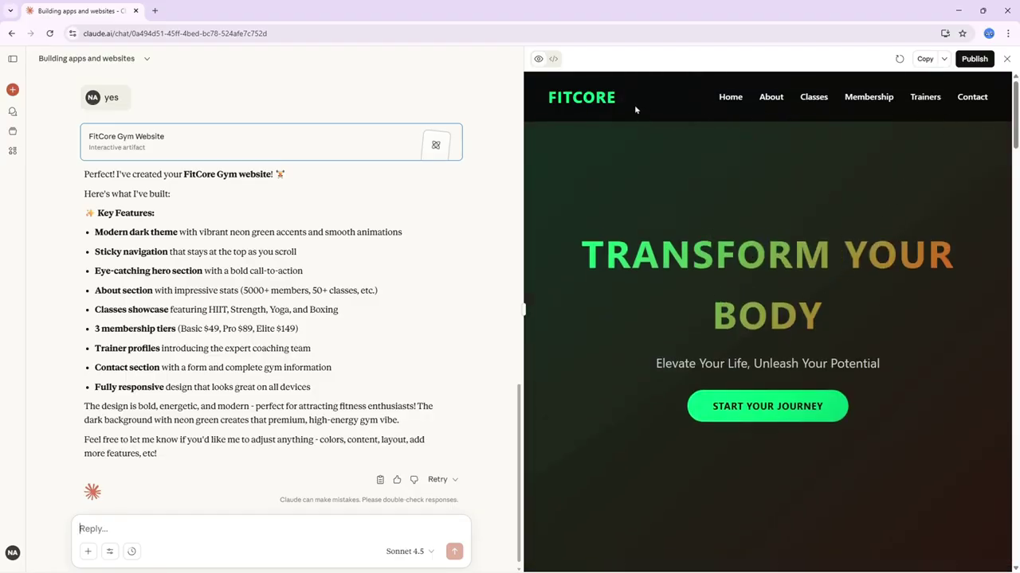
{"action": "left_click", "coordinate": [553, 60]}
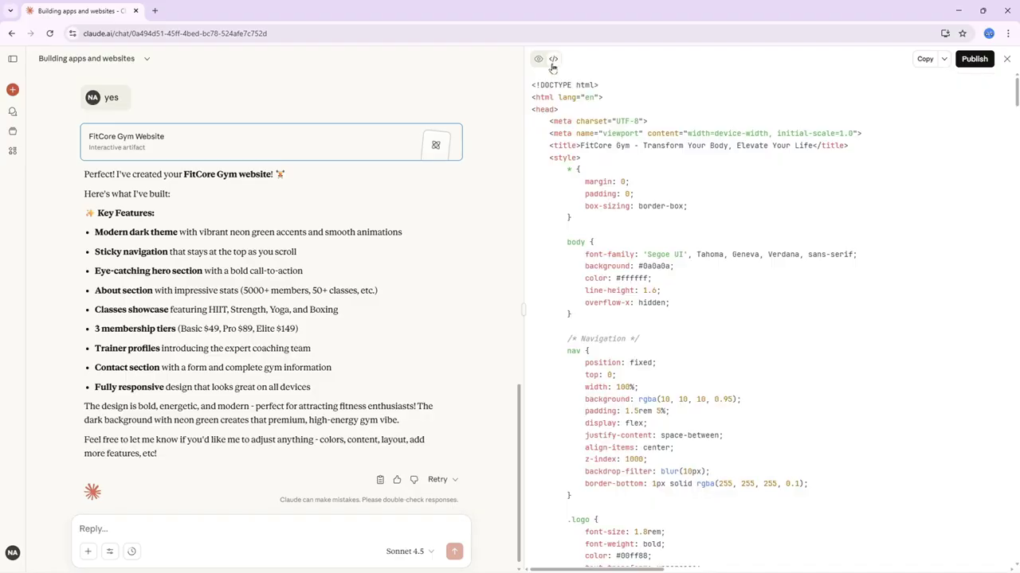
{"action": "scroll", "coordinate": [683, 103], "scroll_direction": "down", "scroll_amount": 10}
{"action": "scroll", "coordinate": [614, 165], "scroll_direction": "up", "scroll_amount": 10}
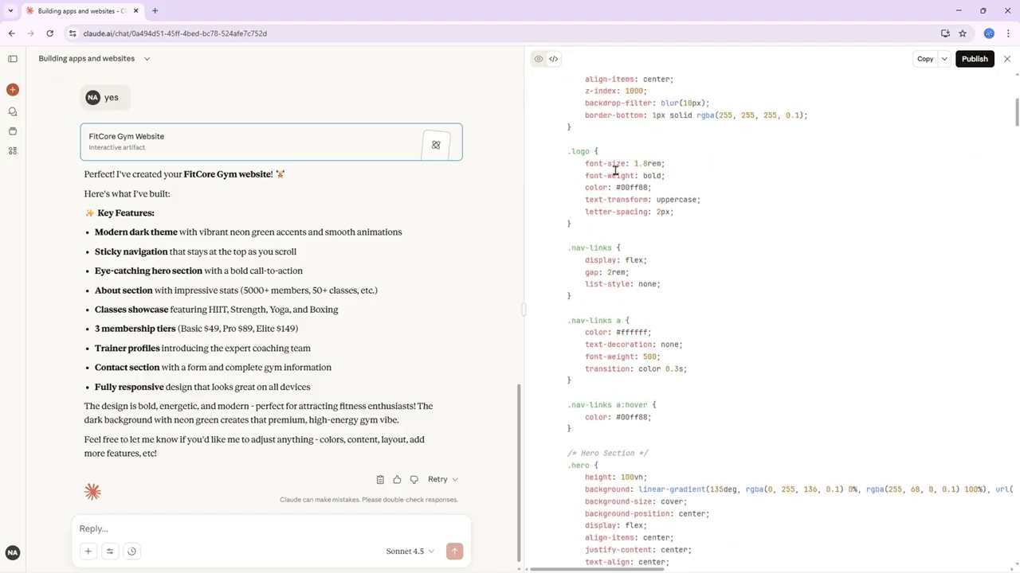
{"action": "left_click", "coordinate": [537, 59]}
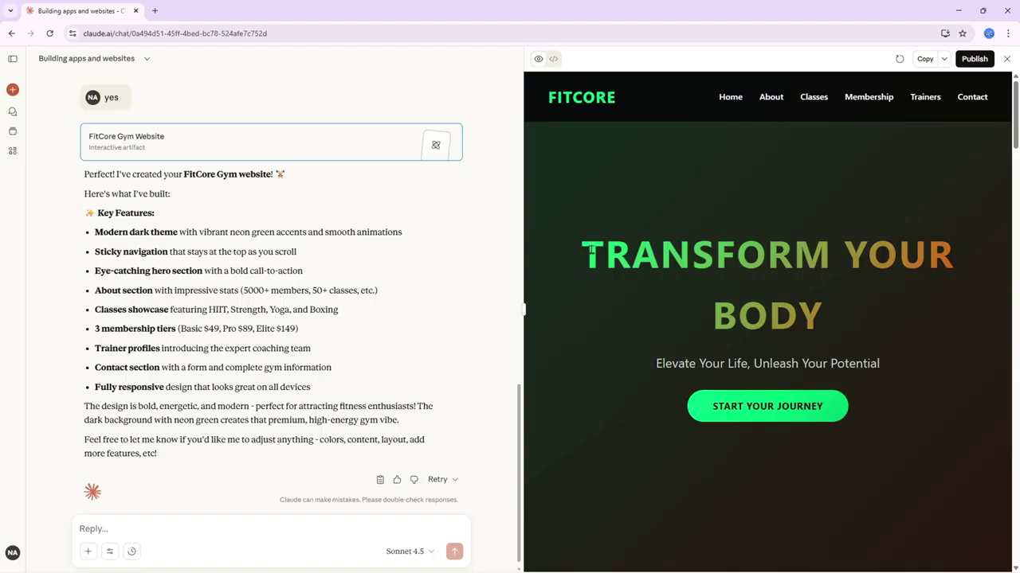
Widen the website preview by shrinking the chat area, and try the site's Membership link without leaving Claude
{"action": "left_click_drag", "start_coordinate": [530, 313], "coordinate": [198, 275]}
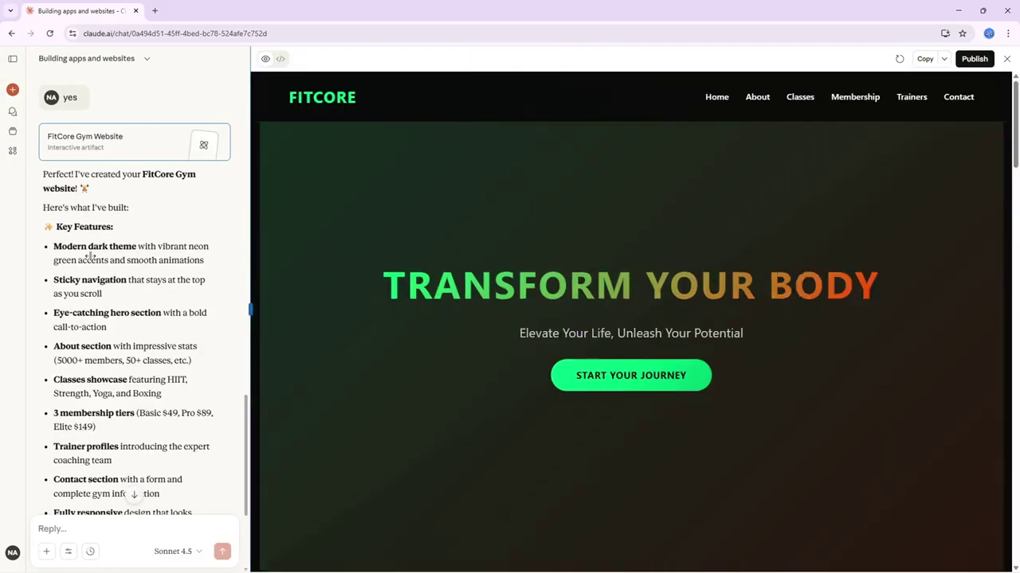
{"action": "scroll", "coordinate": [819, 299], "scroll_direction": "down", "scroll_amount": 10}
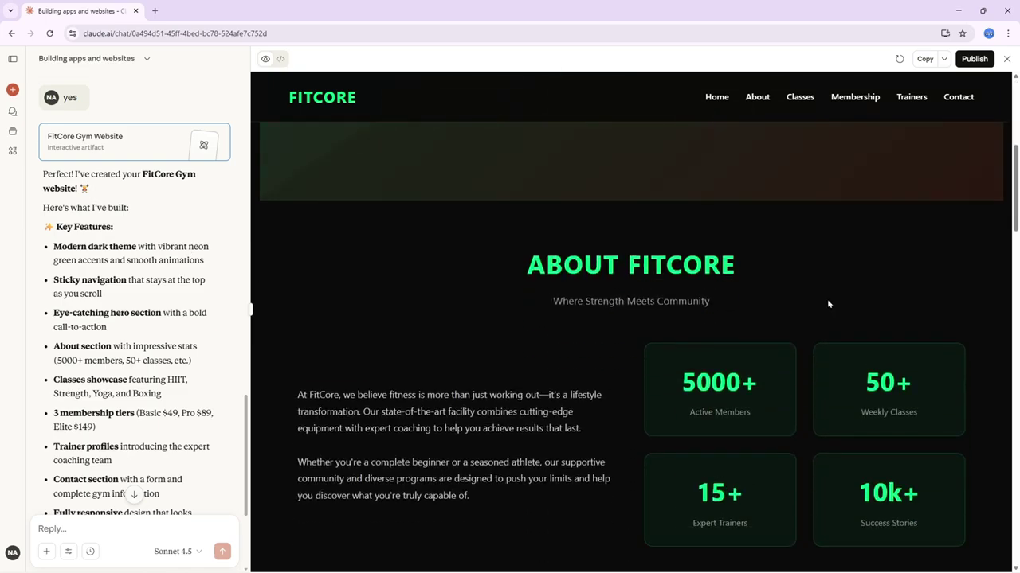
{"action": "scroll", "coordinate": [693, 298], "scroll_direction": "up", "scroll_amount": 10}
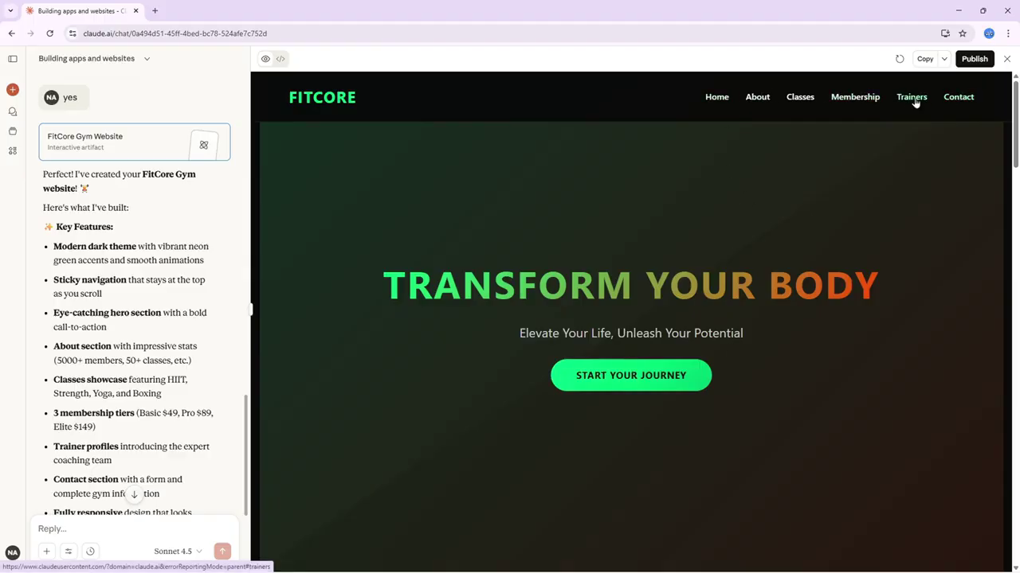
{"action": "left_click", "coordinate": [854, 97]}
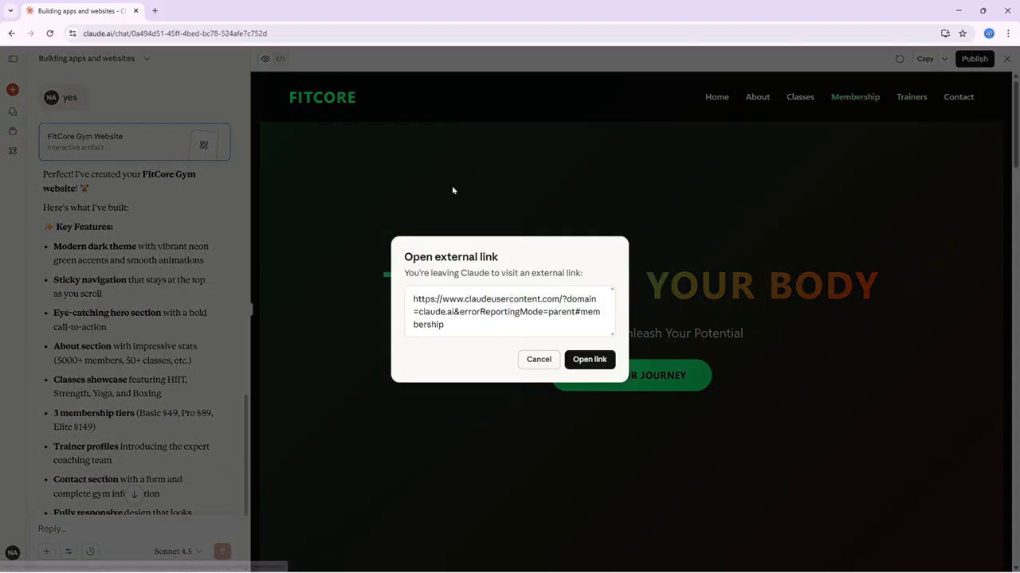
{"action": "left_click", "coordinate": [538, 360]}
Examine the gym website's about, classes, membership plans, trainers and contact sections, then return to the hero section
{"action": "scroll", "coordinate": [605, 311], "scroll_direction": "down", "scroll_amount": 10}
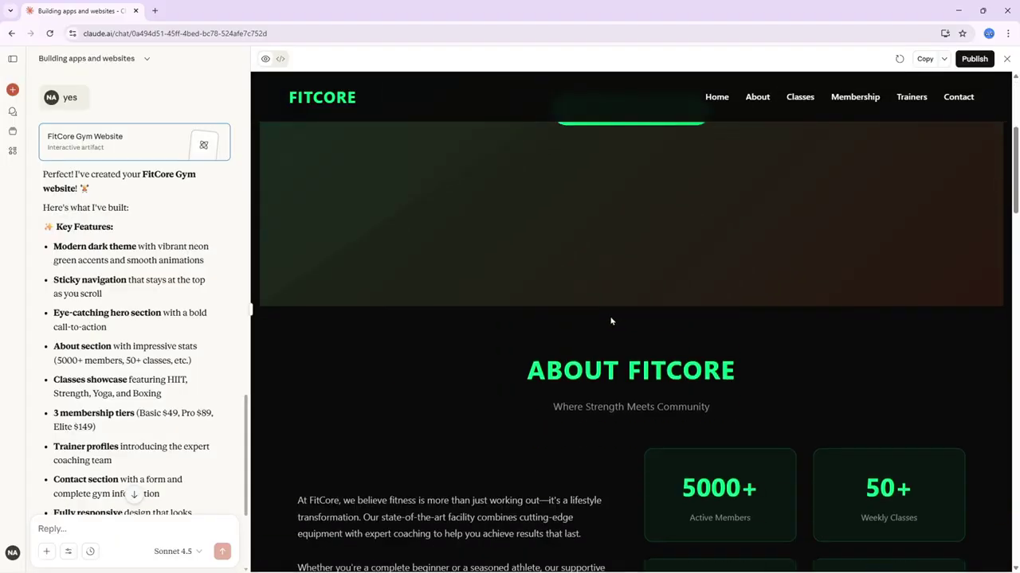
{"action": "scroll", "coordinate": [793, 299], "scroll_direction": "down", "scroll_amount": 1}
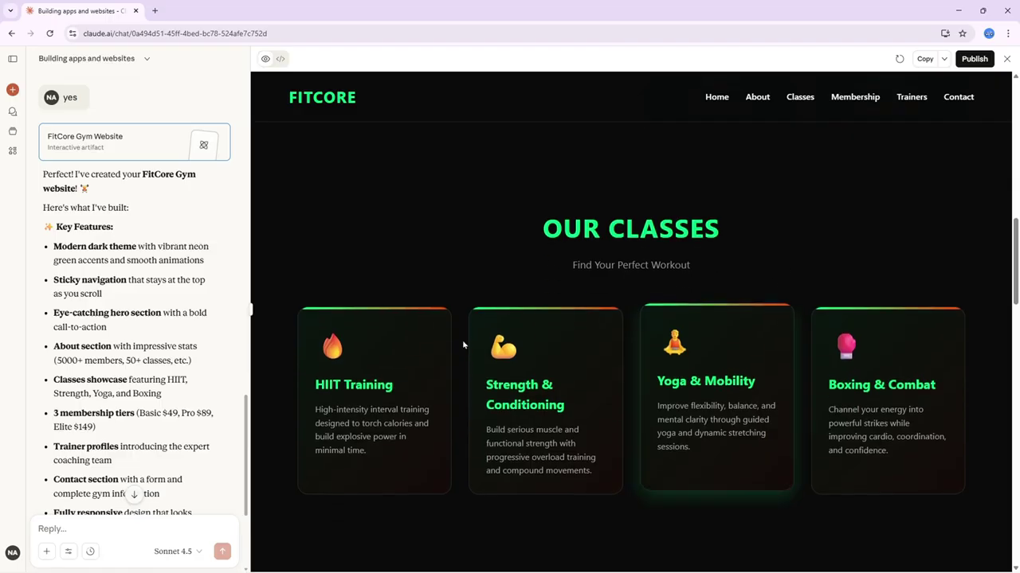
{"action": "scroll", "coordinate": [870, 367], "scroll_direction": "down", "scroll_amount": 3}
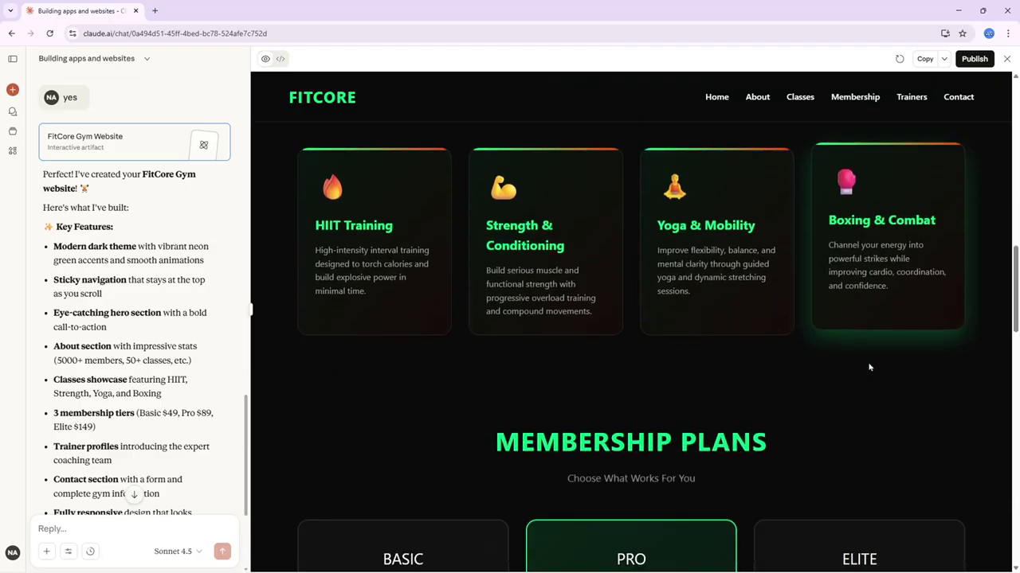
{"action": "scroll", "coordinate": [444, 372], "scroll_direction": "down", "scroll_amount": 3}
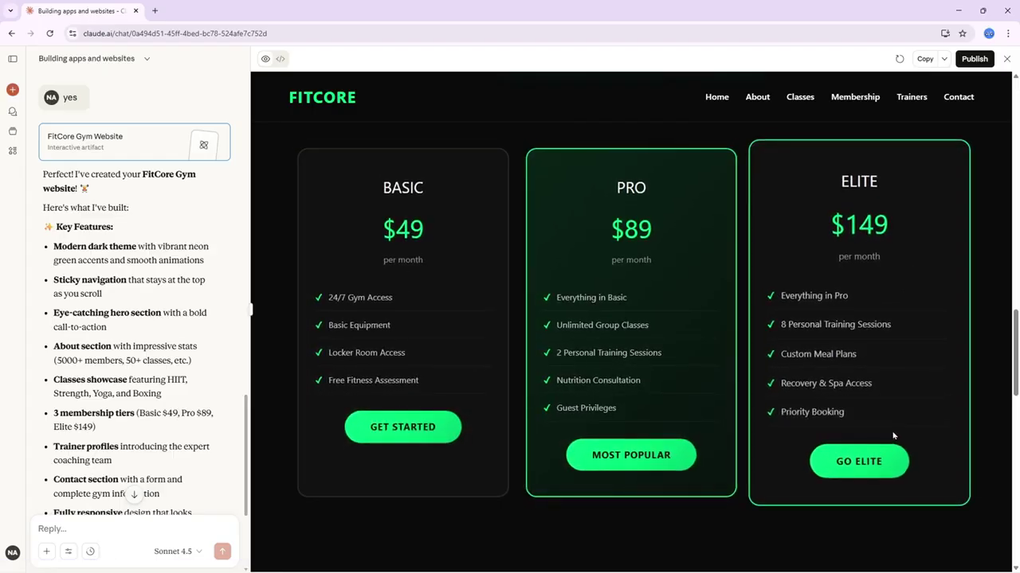
{"action": "scroll", "coordinate": [892, 433], "scroll_direction": "down", "scroll_amount": 5}
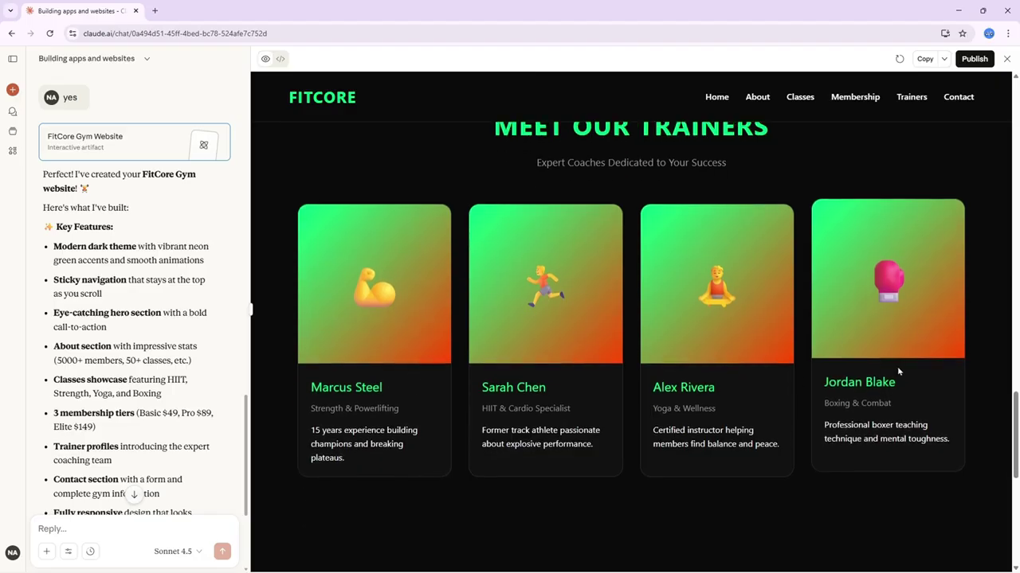
{"action": "scroll", "coordinate": [899, 370], "scroll_direction": "down", "scroll_amount": 3}
{"action": "scroll", "coordinate": [901, 362], "scroll_direction": "down", "scroll_amount": 4}
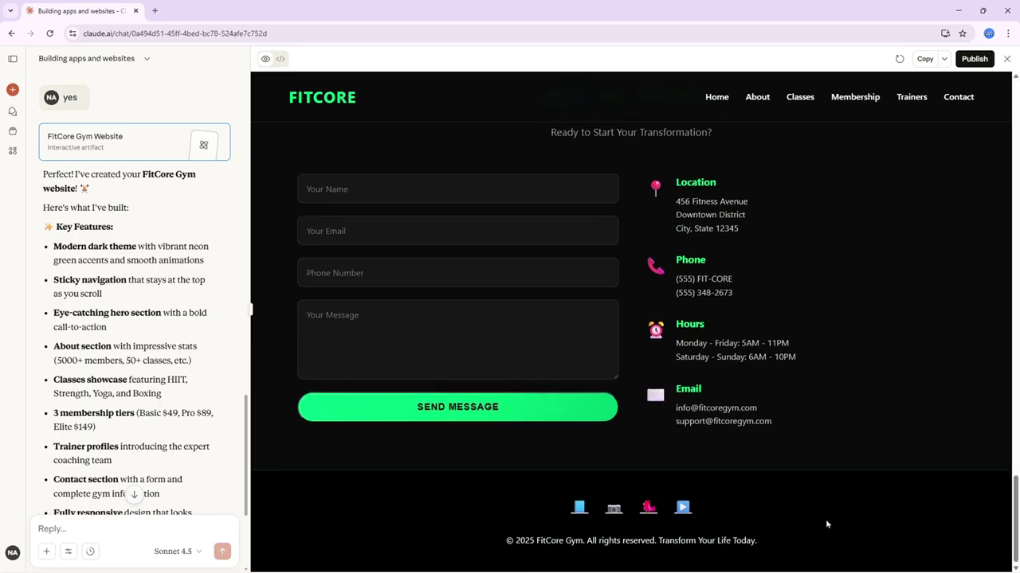
{"action": "scroll", "coordinate": [826, 519], "scroll_direction": "up", "scroll_amount": 10}
{"action": "scroll", "coordinate": [827, 511], "scroll_direction": "up", "scroll_amount": 10}
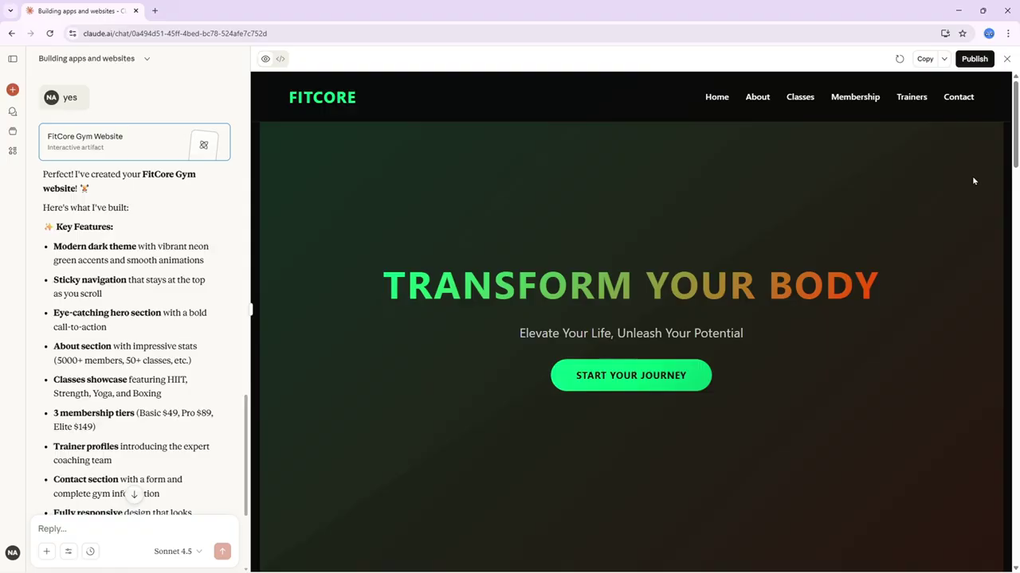
Send "Help me write an assignment about AI impact in 2025 (Pdf File + 2 pages)" in a new chat
{"action": "type", "text": "H"}
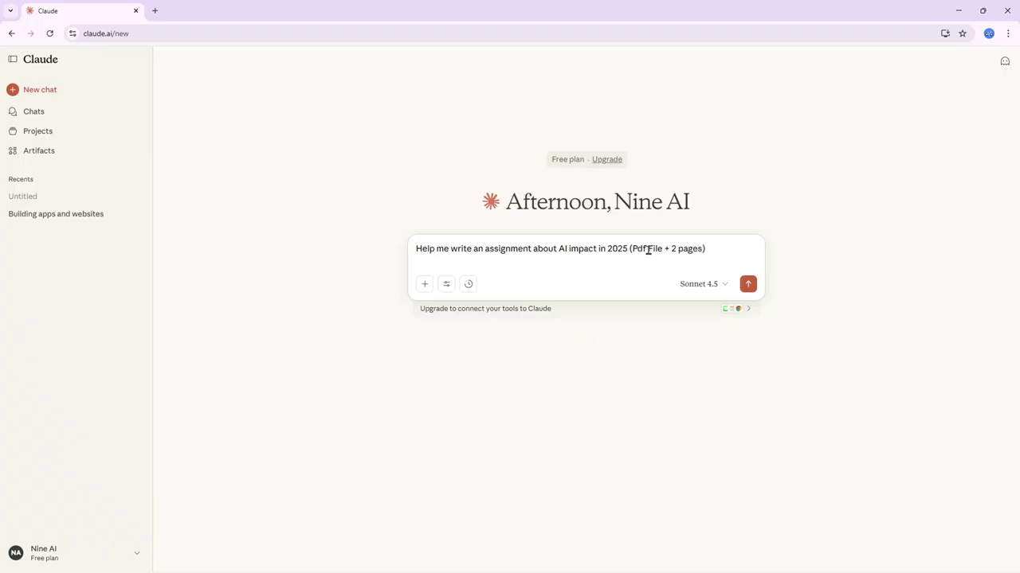
{"action": "left_click", "coordinate": [745, 284]}
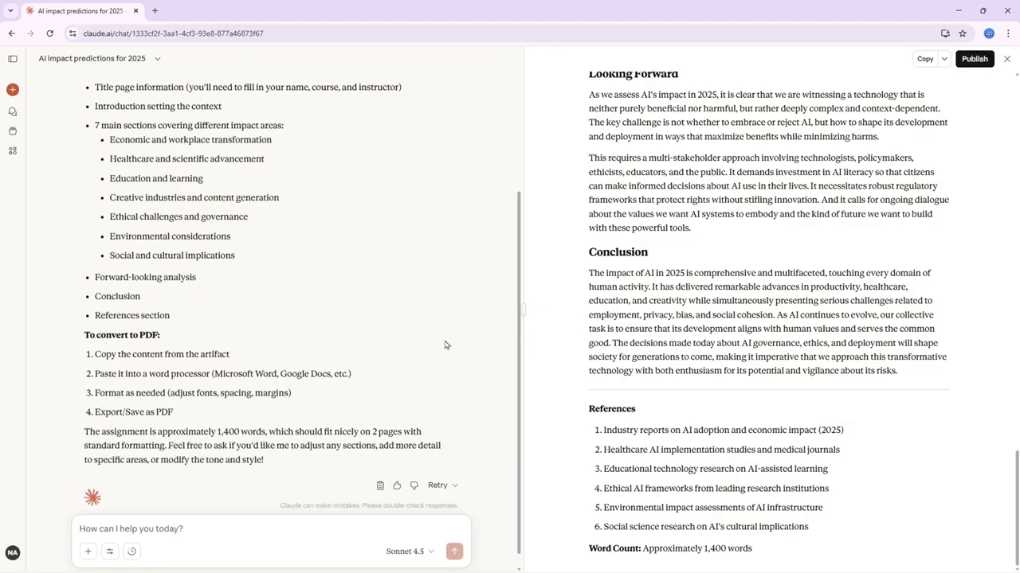
Look through the generated AI impact assignment and check its download options
{"action": "scroll", "coordinate": [770, 331], "scroll_direction": "up", "scroll_amount": 4}
{"action": "scroll", "coordinate": [770, 330], "scroll_direction": "up", "scroll_amount": 15}
{"action": "scroll", "coordinate": [771, 331], "scroll_direction": "down", "scroll_amount": 20}
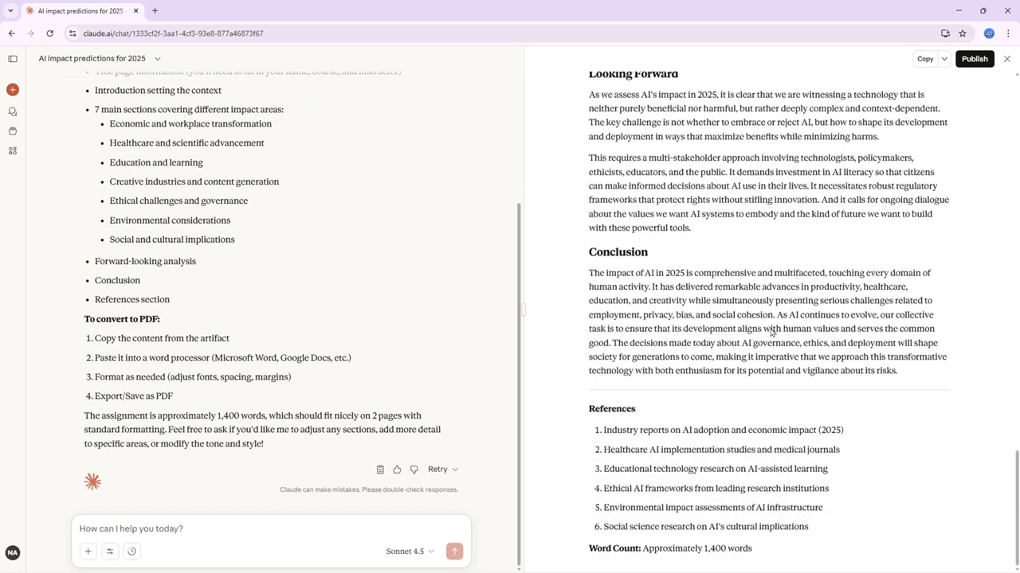
{"action": "left_click", "coordinate": [942, 61]}
{"action": "left_click", "coordinate": [886, 95]}
Request an improvement of the word "embody" in the Looking Forward section with the instruction "change the word"
{"action": "double_click", "coordinate": [759, 214]}
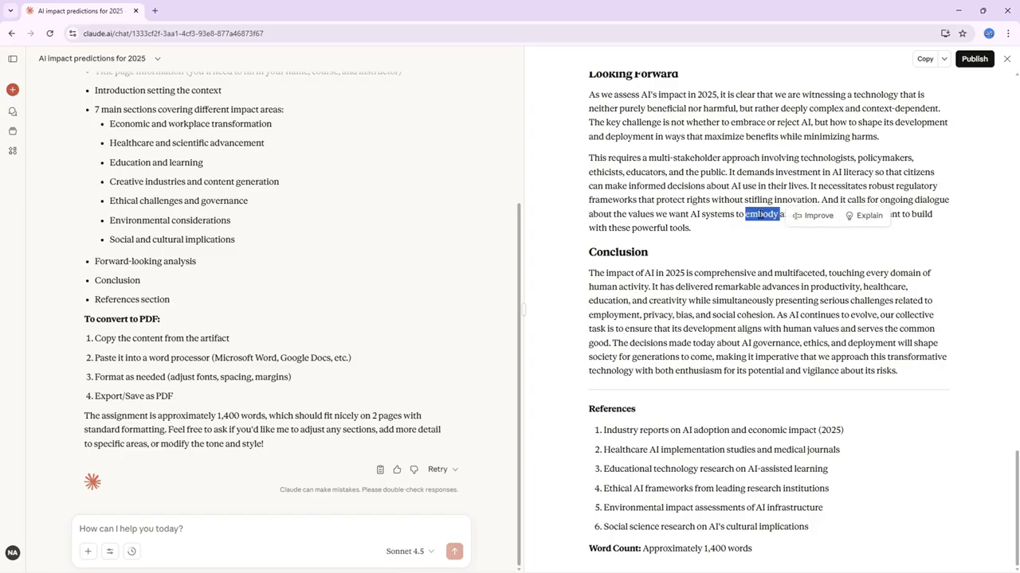
{"action": "left_click", "coordinate": [828, 226]}
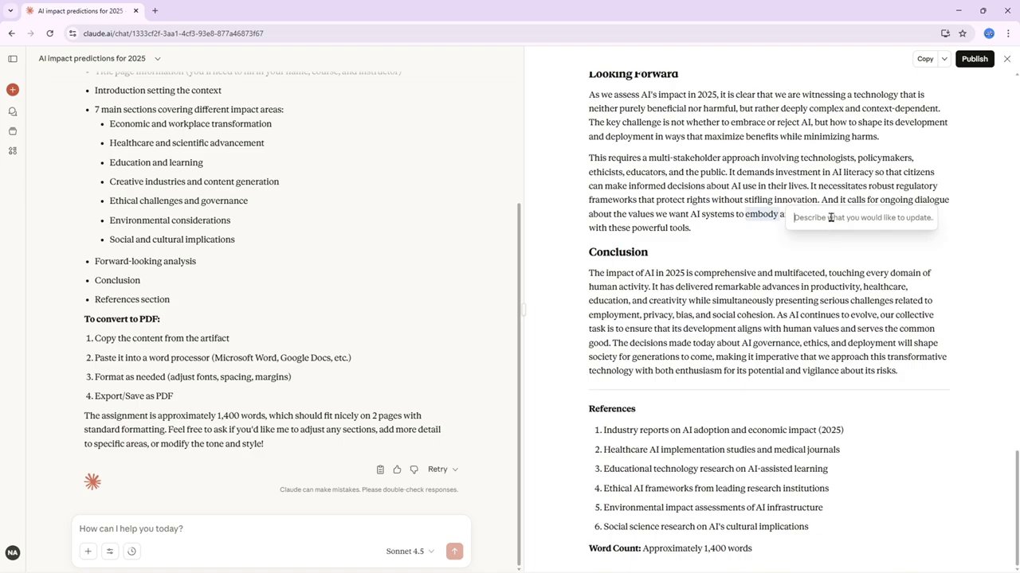
{"action": "type", "text": "change the word"}
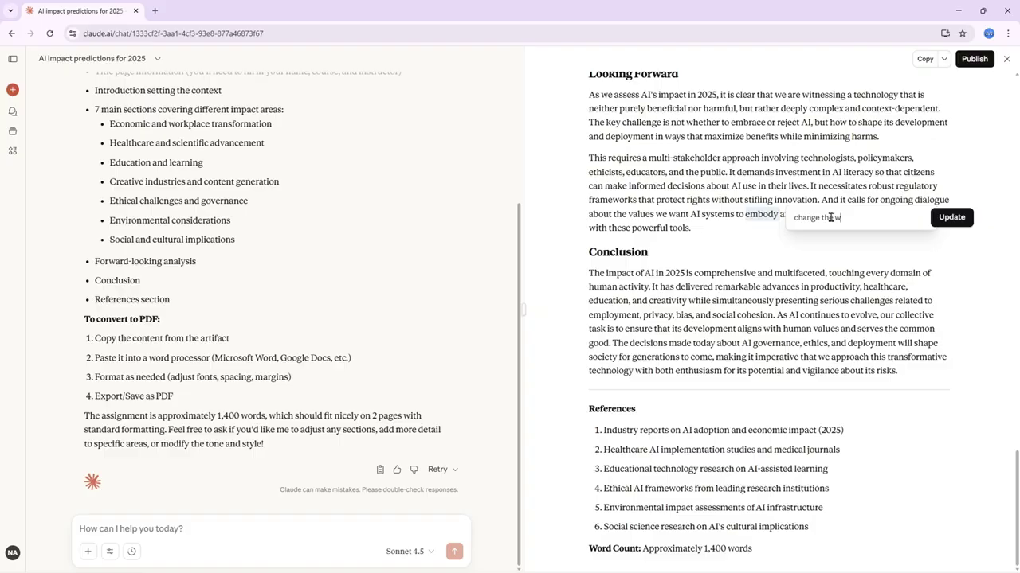
{"action": "left_click", "coordinate": [951, 217]}
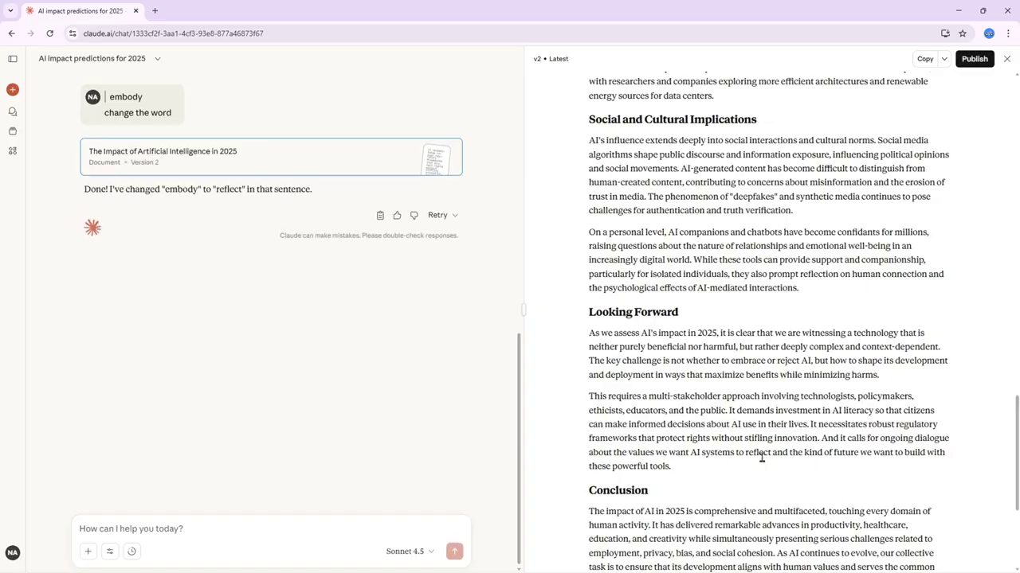
Export the edited AI impact assignment as a PDF file named "pdf" in the Downloads folder, and close the document view
{"action": "left_click", "coordinate": [943, 60]}
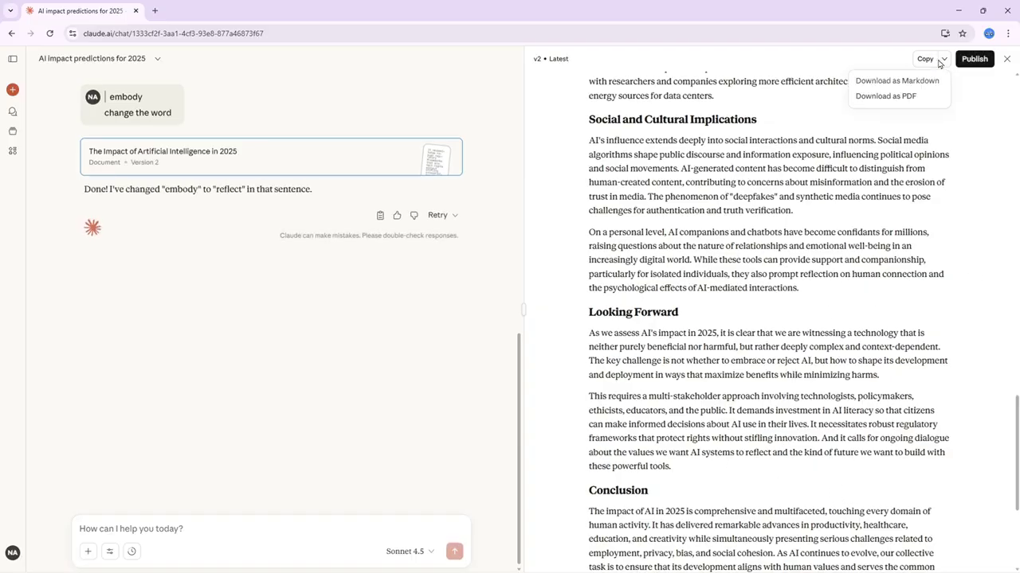
{"action": "left_click", "coordinate": [904, 97]}
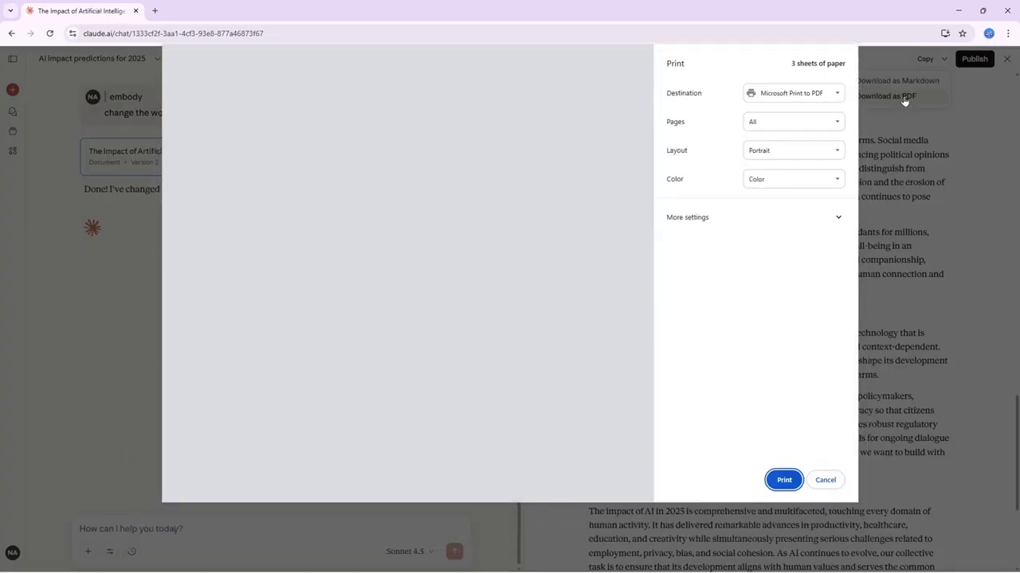
{"action": "scroll", "coordinate": [369, 259], "scroll_direction": "down", "scroll_amount": 10}
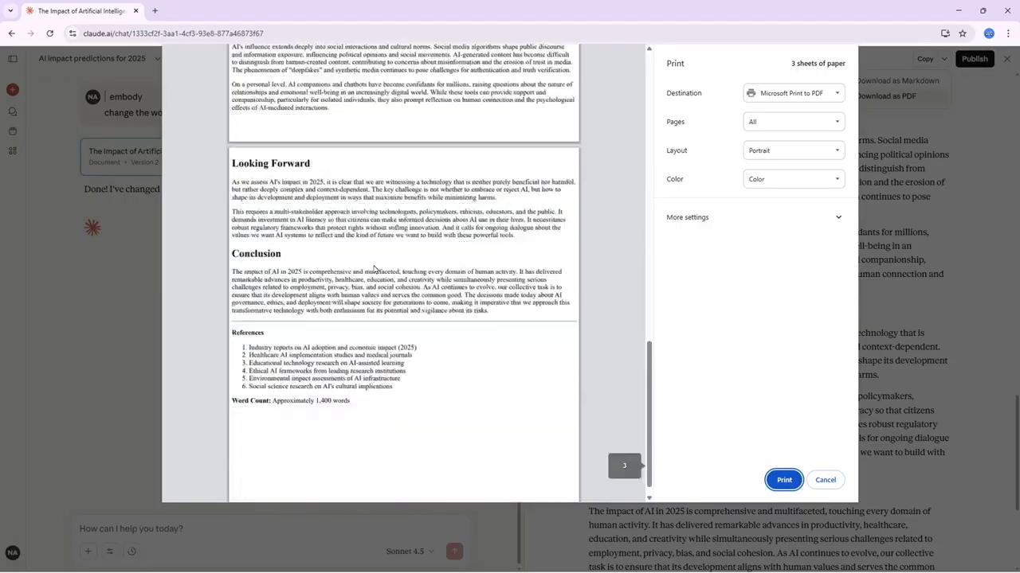
{"action": "scroll", "coordinate": [374, 264], "scroll_direction": "up", "scroll_amount": 15}
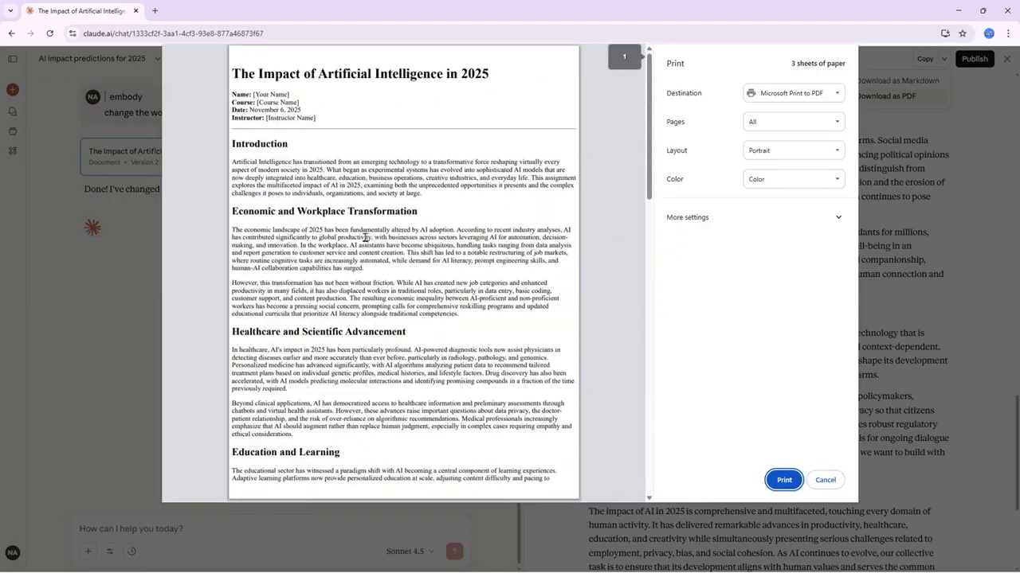
{"action": "scroll", "coordinate": [364, 237], "scroll_direction": "down", "scroll_amount": 10}
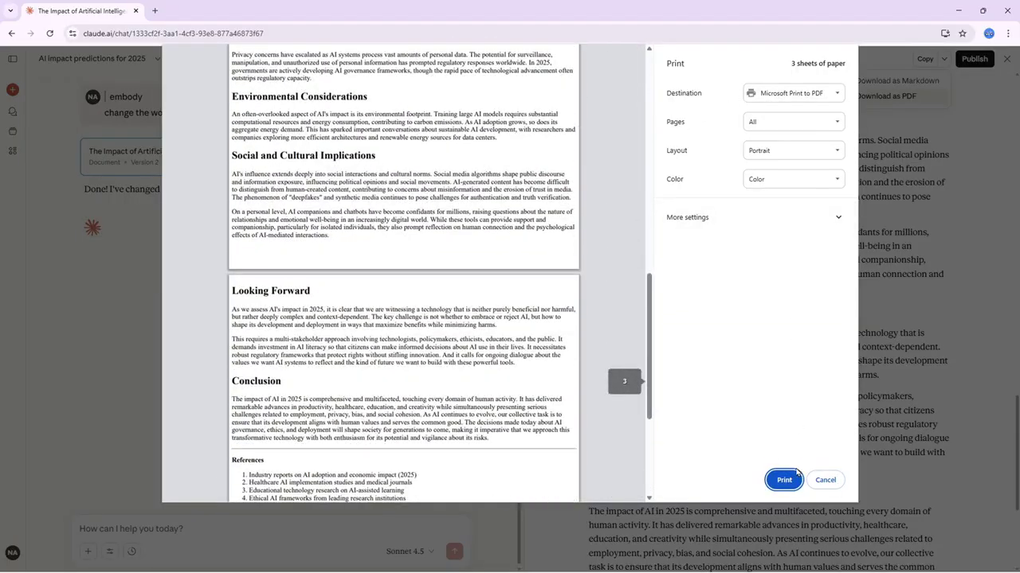
{"action": "left_click", "coordinate": [789, 478]}
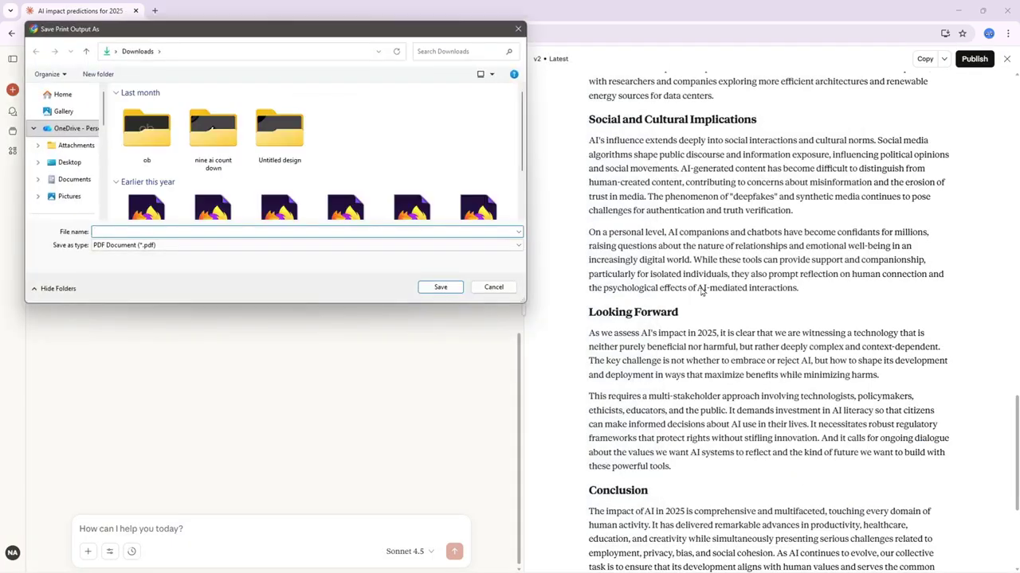
{"action": "type", "text": "pdf"}
{"action": "left_click", "coordinate": [451, 289]}
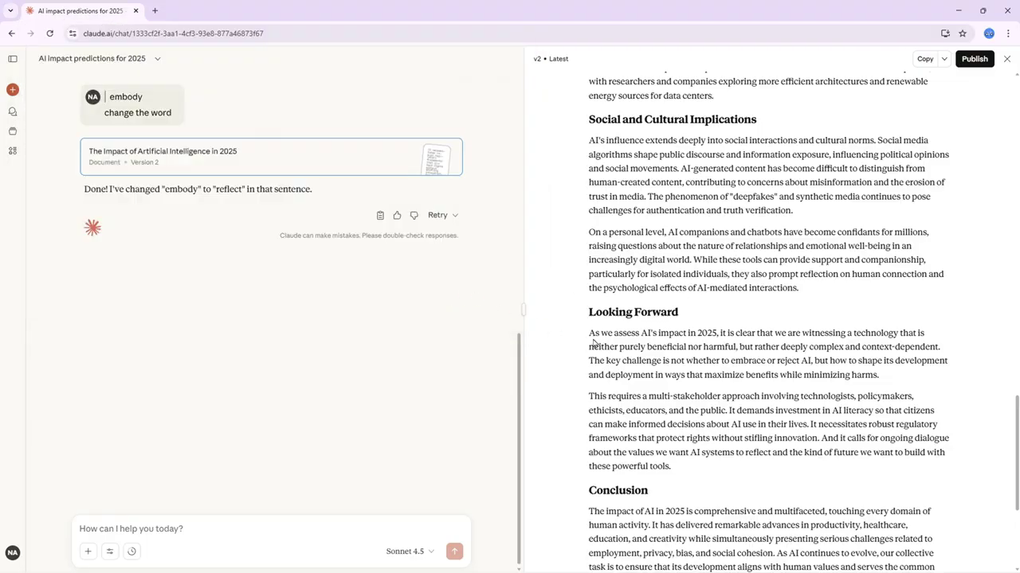
{"action": "scroll", "coordinate": [956, 239], "scroll_direction": "up", "scroll_amount": 8}
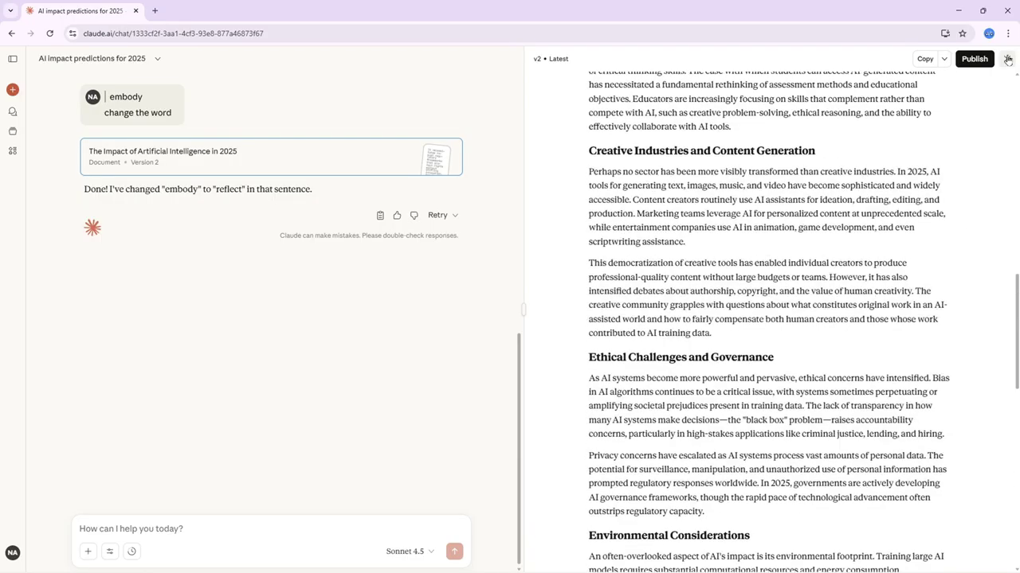
{"action": "left_click", "coordinate": [1007, 59]}
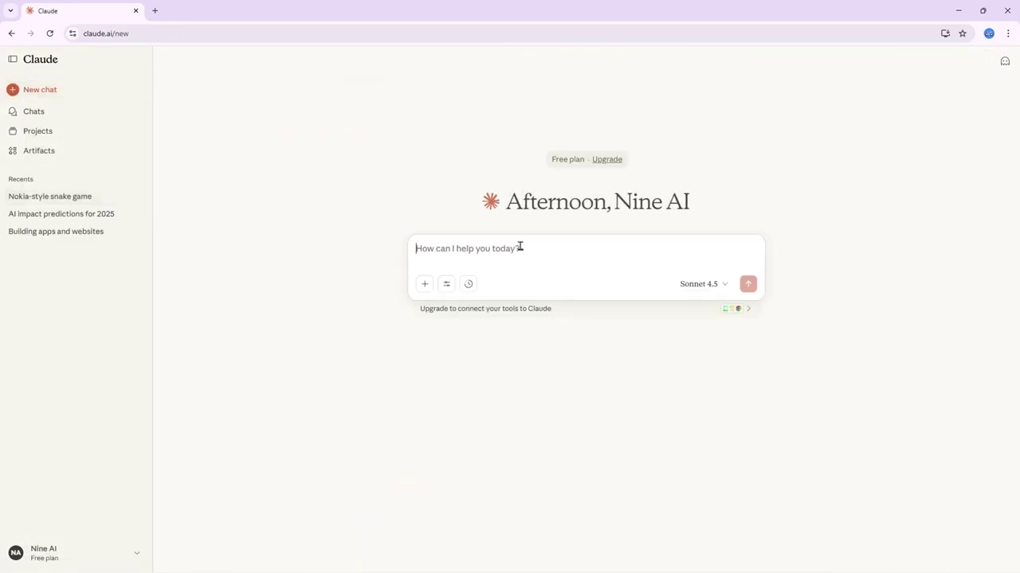
Send "Write an E-Book about Ai (5 page)" in a new chat, and close and reopen the e-book document being generated
{"action": "type", "text": "Write an E-Book about Ai (% page"}
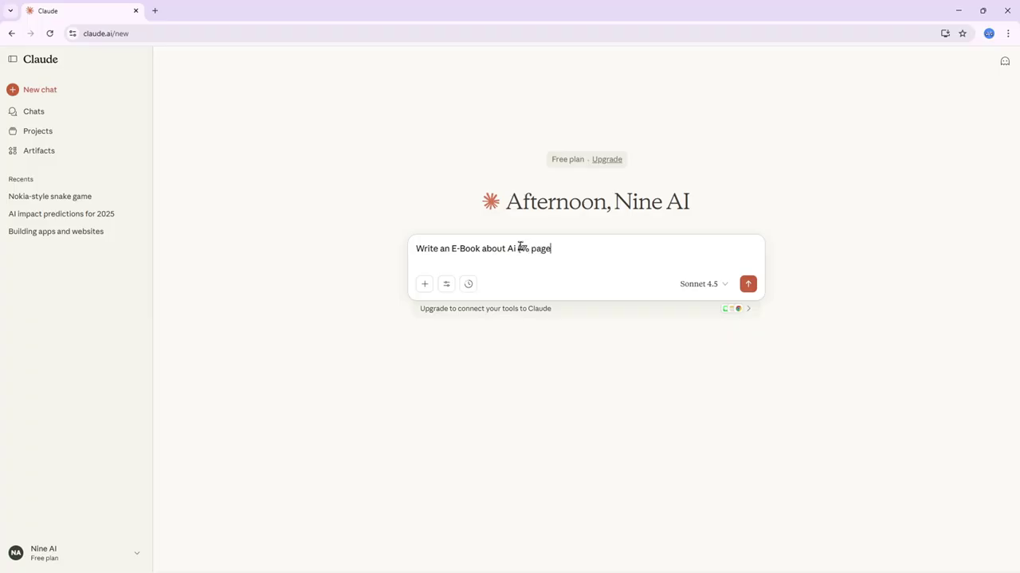
{"action": "key", "text": "BackSpace"}
{"action": "type", "text": "5"}
{"action": "left_click", "coordinate": [749, 284]}
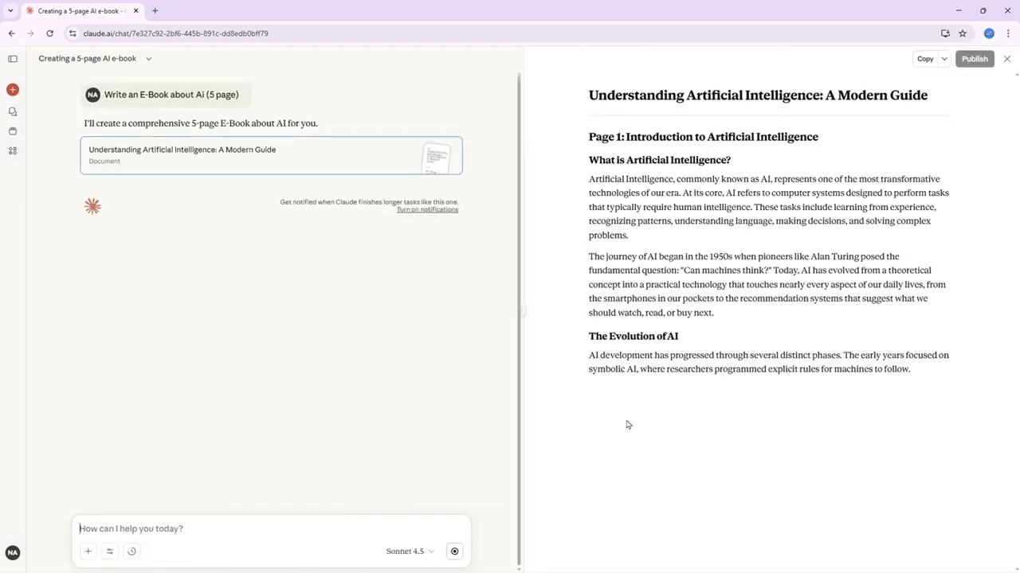
{"action": "left_click", "coordinate": [1006, 60]}
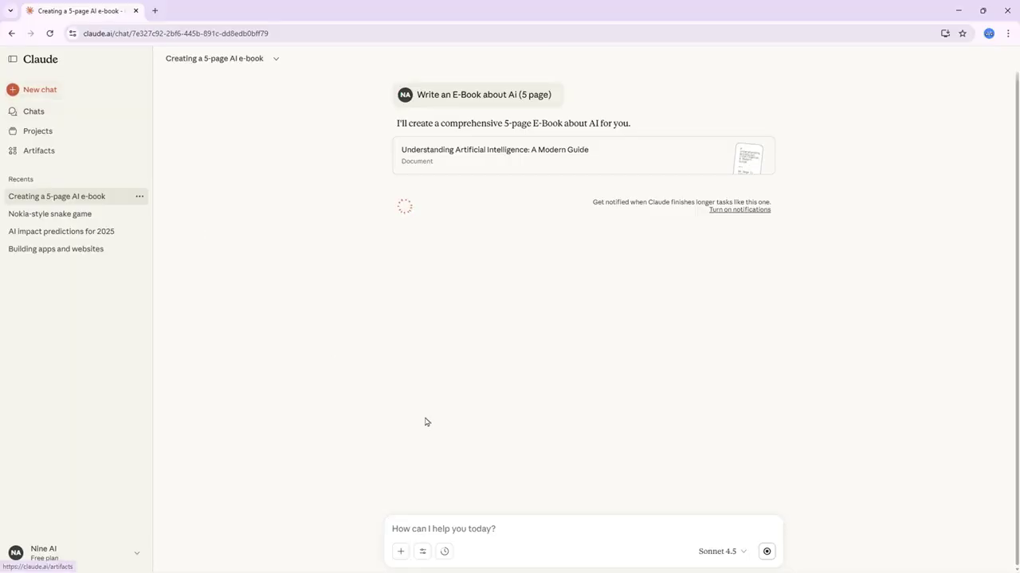
{"action": "left_click", "coordinate": [579, 160]}
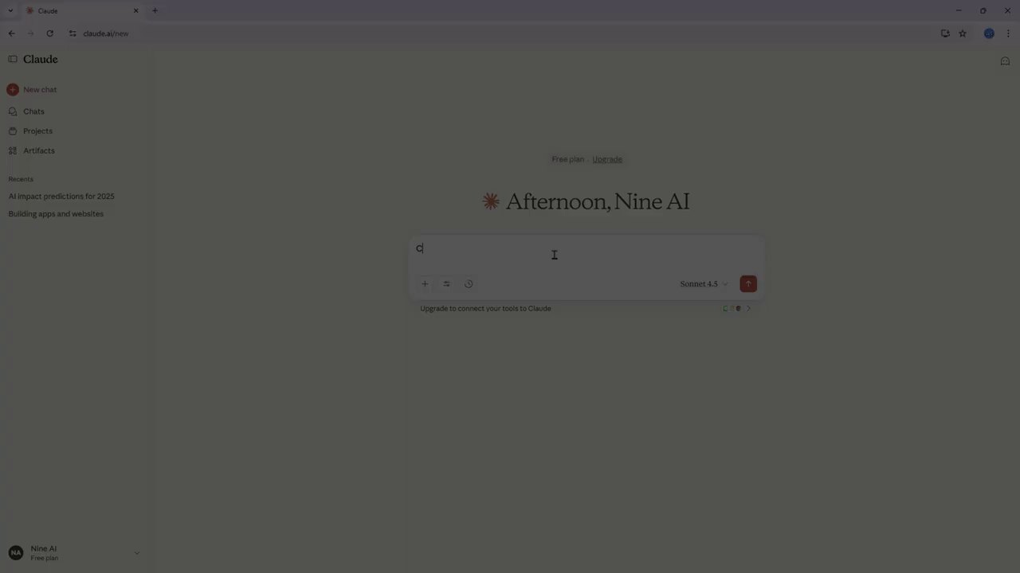
Send the prompt "Create a Nokia Type snake game for me" in a new chat
{"action": "type", "text": "Cre"}
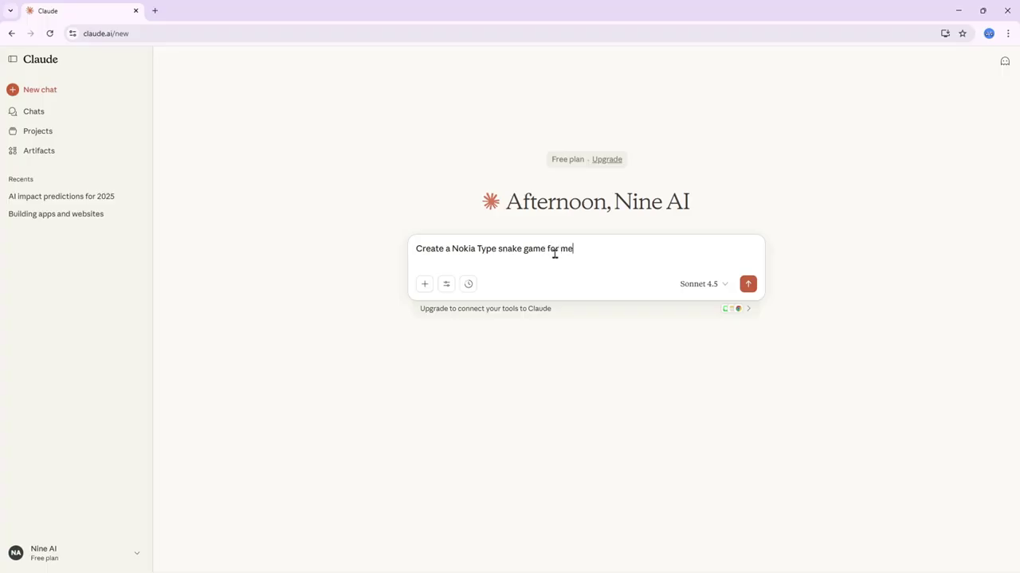
{"action": "left_click", "coordinate": [748, 286]}
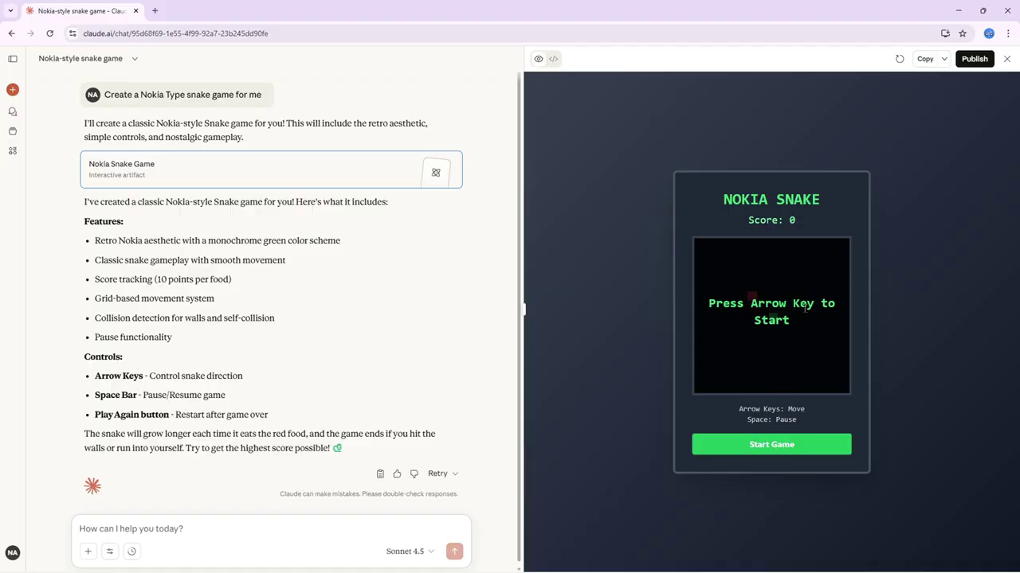
Start the generated Nokia Snake game and steer the snake around the board to eat the red food
{"action": "left_click", "coordinate": [771, 448]}
{"action": "key", "text": "Up"}
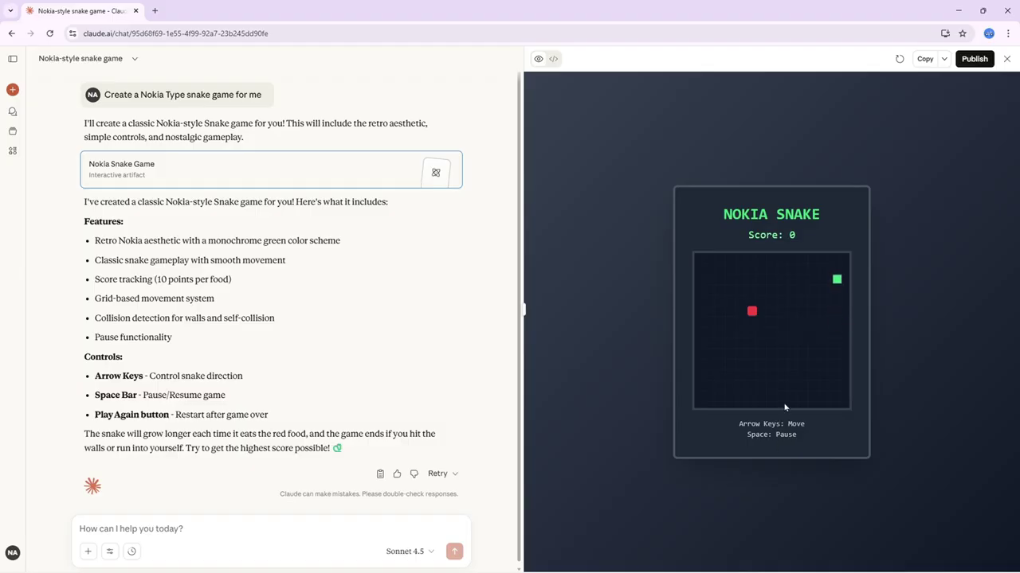
{"action": "key", "text": "Left"}
{"action": "key", "text": "Down"}
{"action": "key", "text": "Left"}
{"action": "key", "text": "Up"}
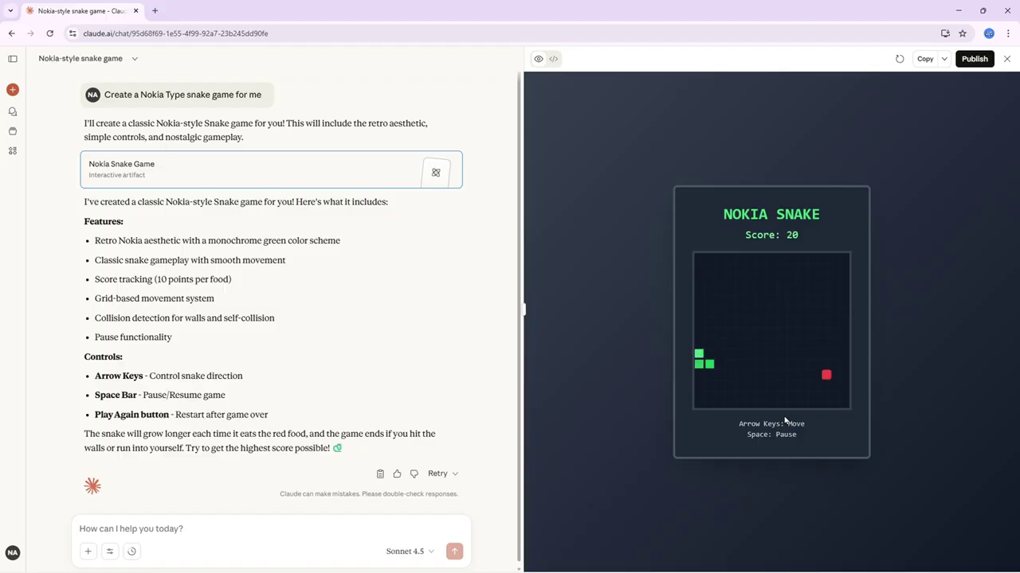
{"action": "key", "text": "Right"}
{"action": "key", "text": "Down"}
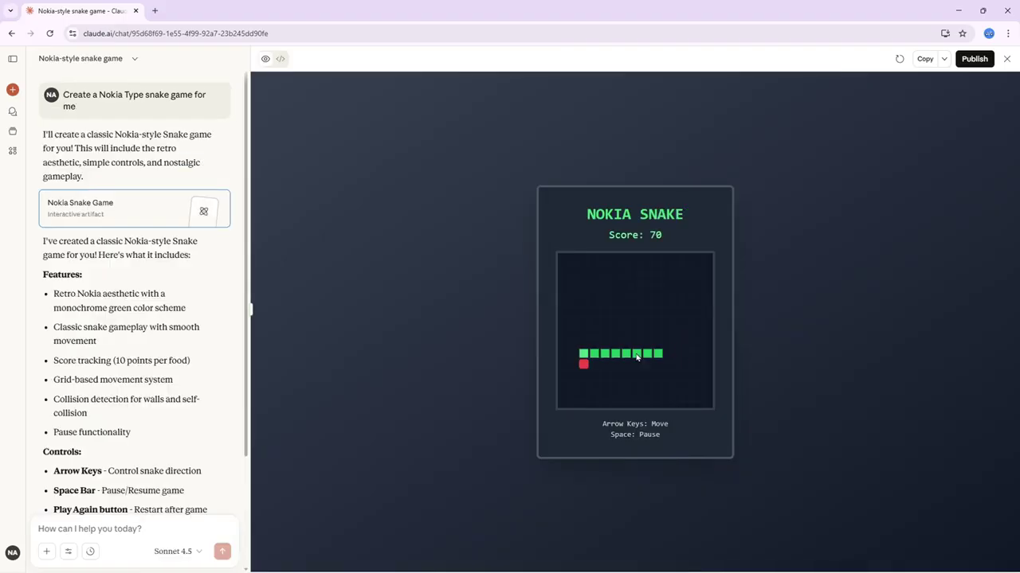
{"action": "key", "text": "Down"}
{"action": "key", "text": "Right"}
{"action": "key", "text": "Down"}
{"action": "key", "text": "Left"}
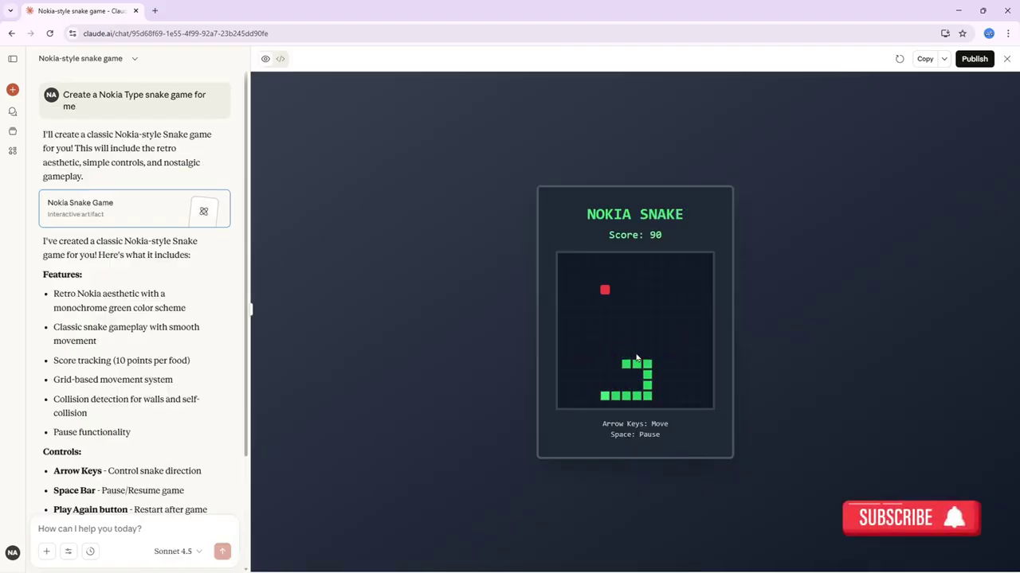
{"action": "key", "text": "Up"}
{"action": "key", "text": "Right"}
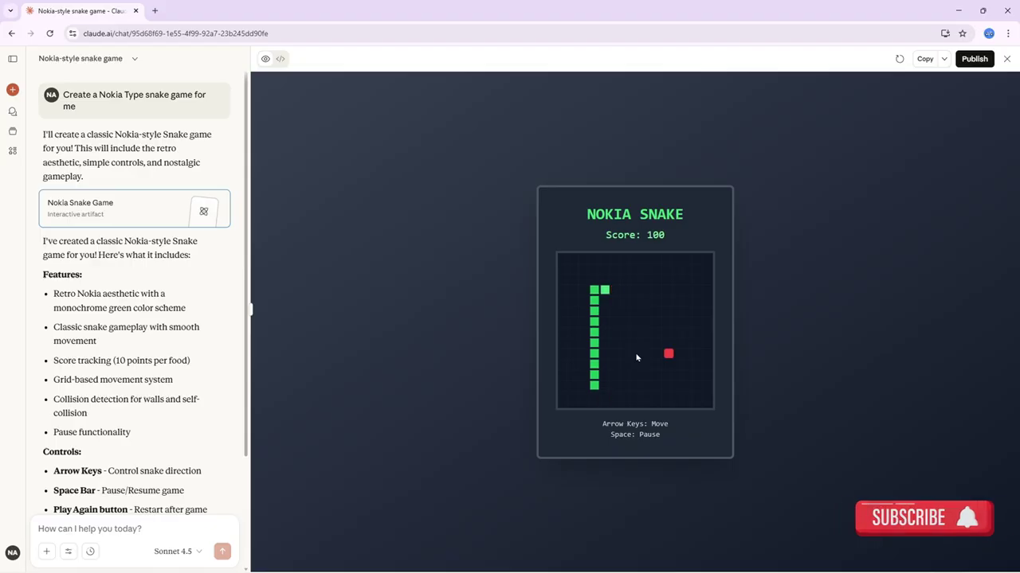
{"action": "key", "text": "Down"}
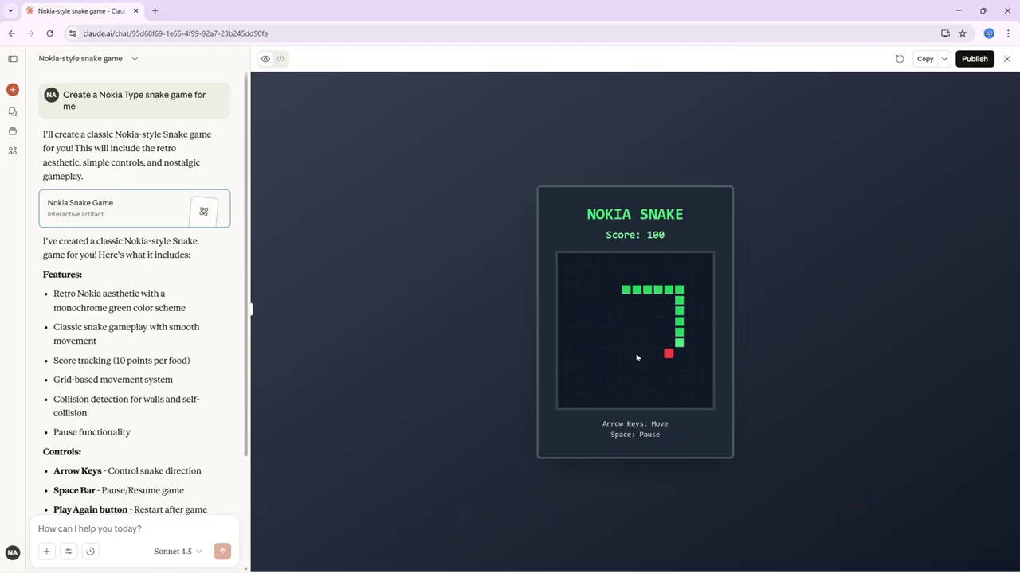
{"action": "key", "text": "Left"}
{"action": "key", "text": "Down"}
{"action": "key", "text": "Right"}
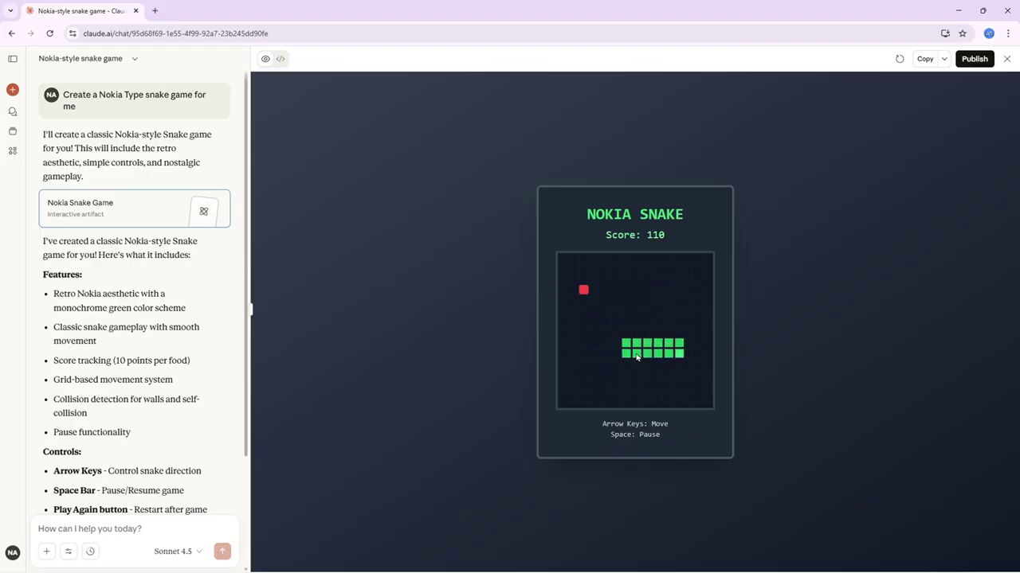
{"action": "key", "text": "Up"}
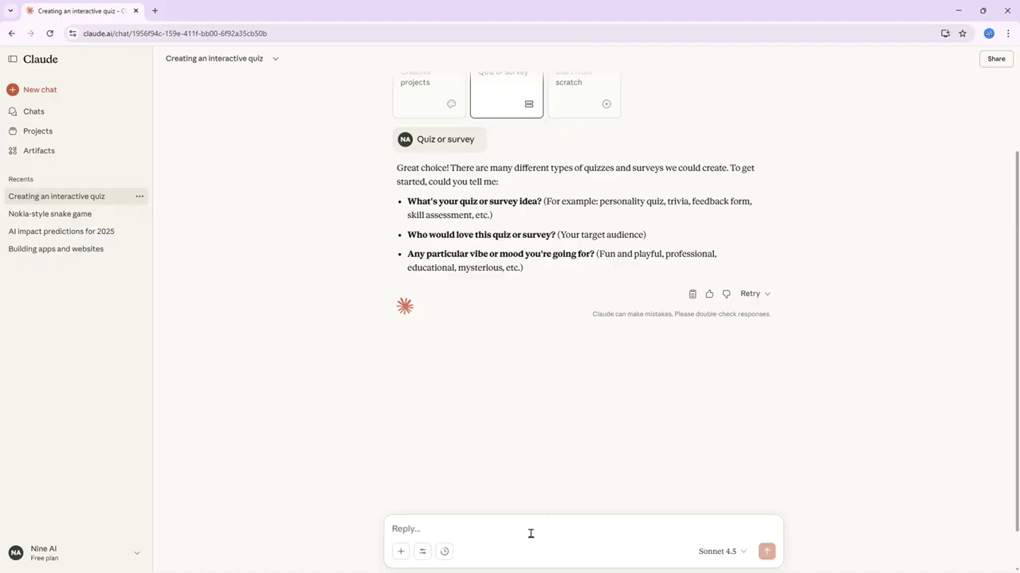
Reply that the quiz topic is AI and the targeted audience are students of Computer Science, and answer the follow-up questions with "over all"
{"action": "type", "text": "My topic is AI and my targeted audience are students of  Computer Science"}
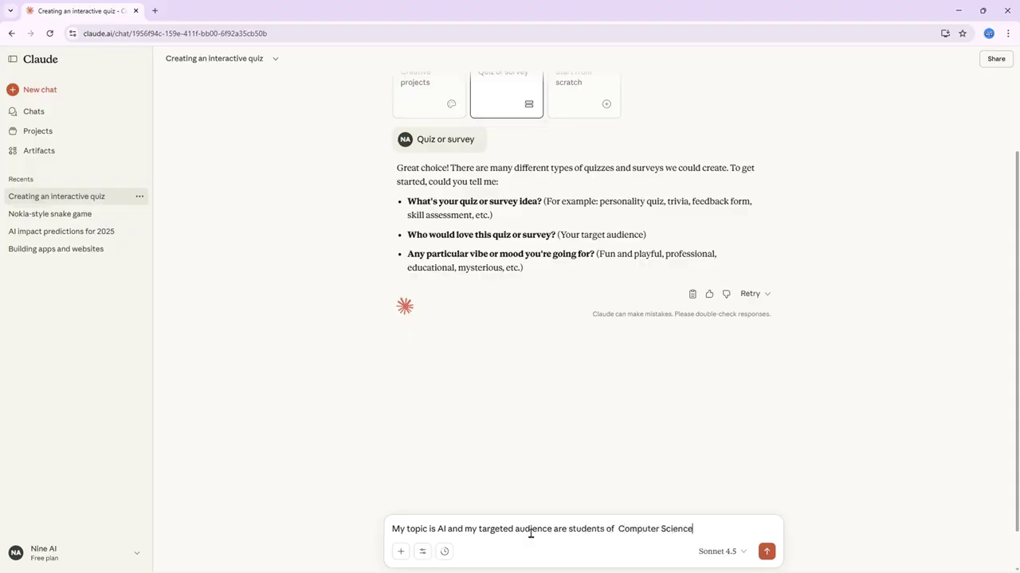
{"action": "left_click", "coordinate": [767, 551]}
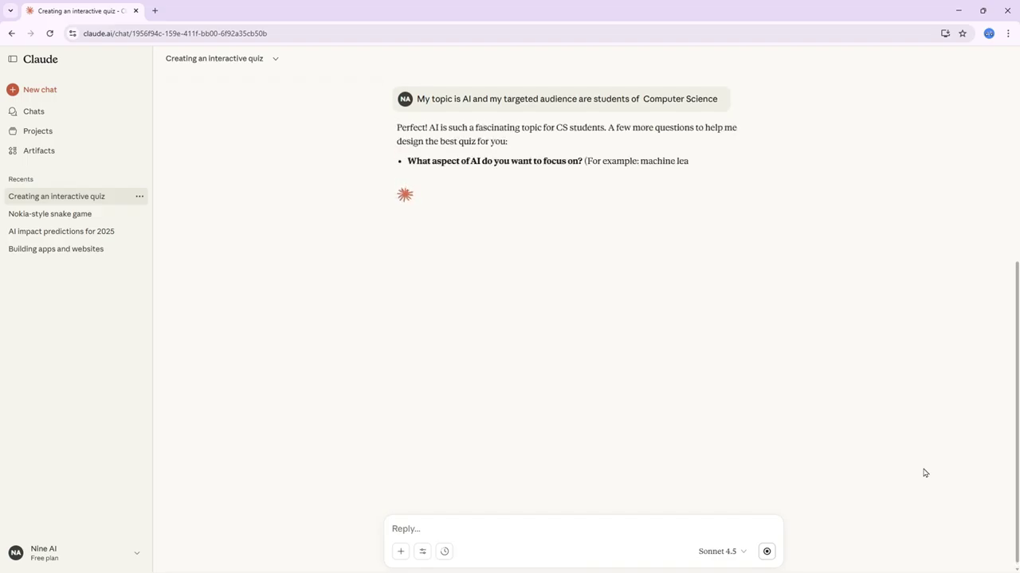
{"action": "left_click", "coordinate": [476, 521]}
{"action": "type", "text": "o"}
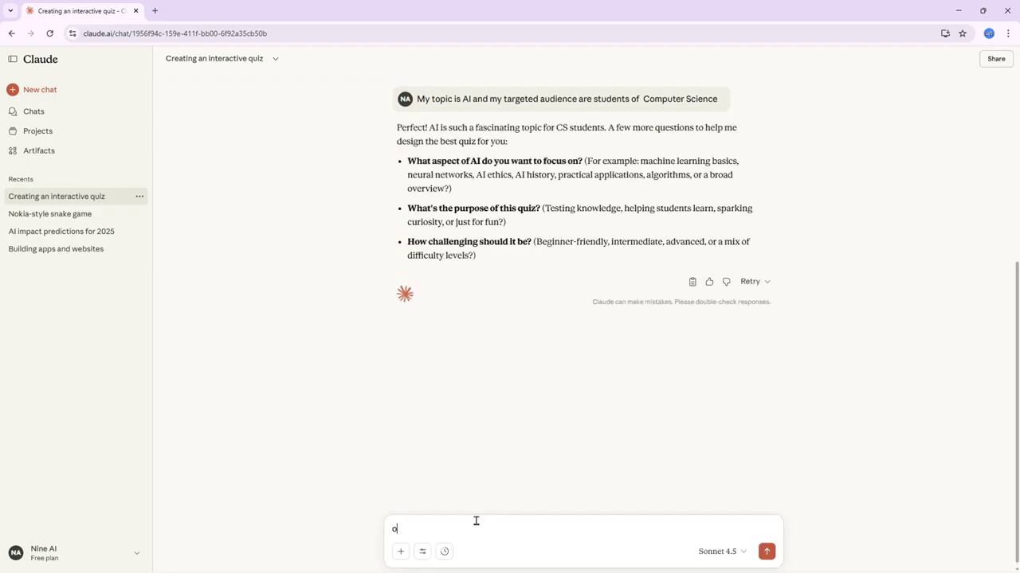
{"action": "type", "text": "ver all"}
{"action": "key", "text": "Return"}
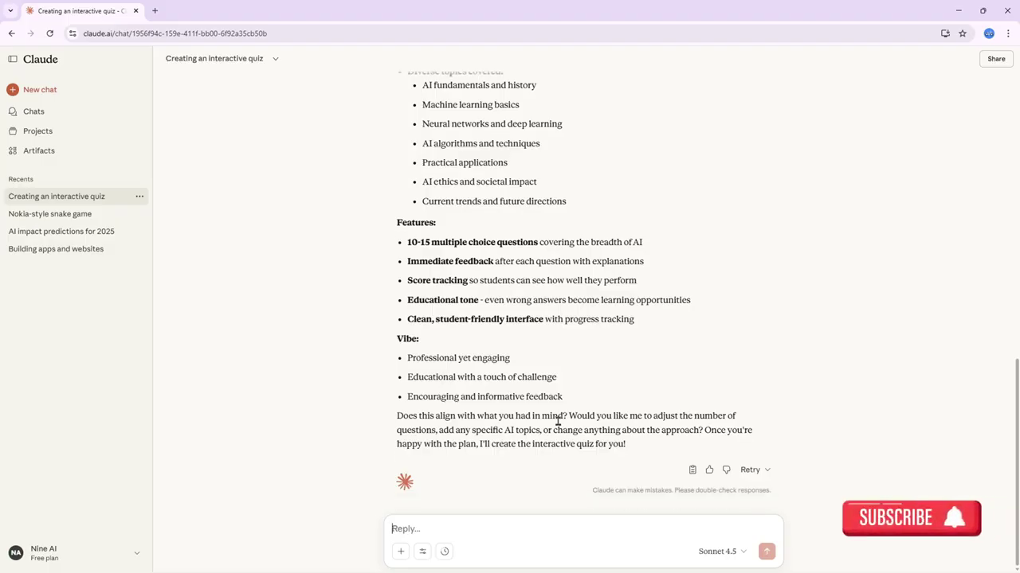
Approve the proposed quiz plan with the reply "Yes Thats good" to generate the interactive quiz
{"action": "type", "text": "Ye"}
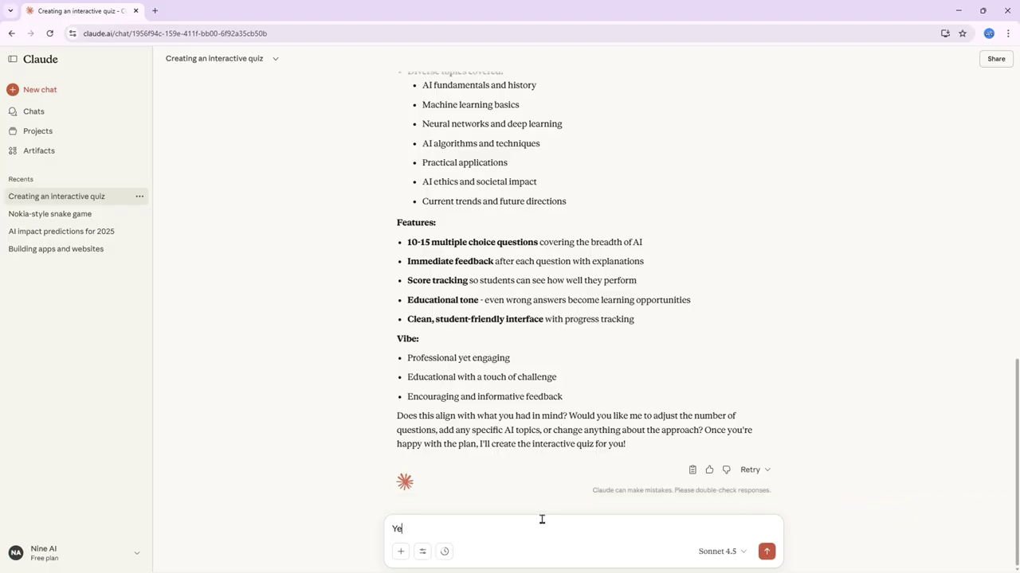
{"action": "type", "text": "s Thats good"}
{"action": "key", "text": "Return"}
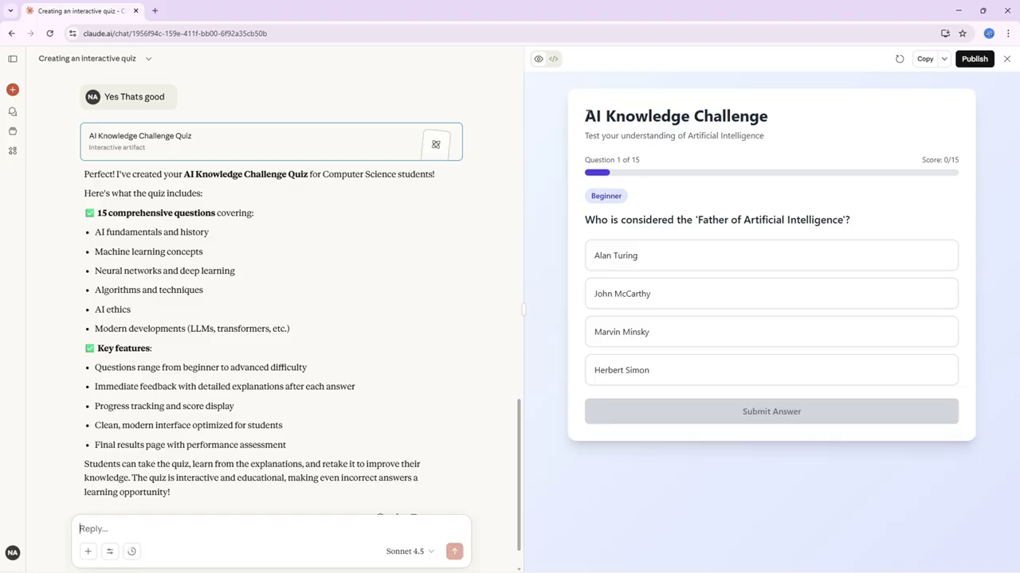
Submit "John McCarthy" as the answer to the first question of the AI Knowledge Challenge and read its explanation
{"action": "left_click_drag", "start_coordinate": [595, 116], "coordinate": [820, 120]}
{"action": "left_click", "coordinate": [687, 144]}
{"action": "left_click", "coordinate": [743, 294]}
{"action": "left_click", "coordinate": [792, 417]}
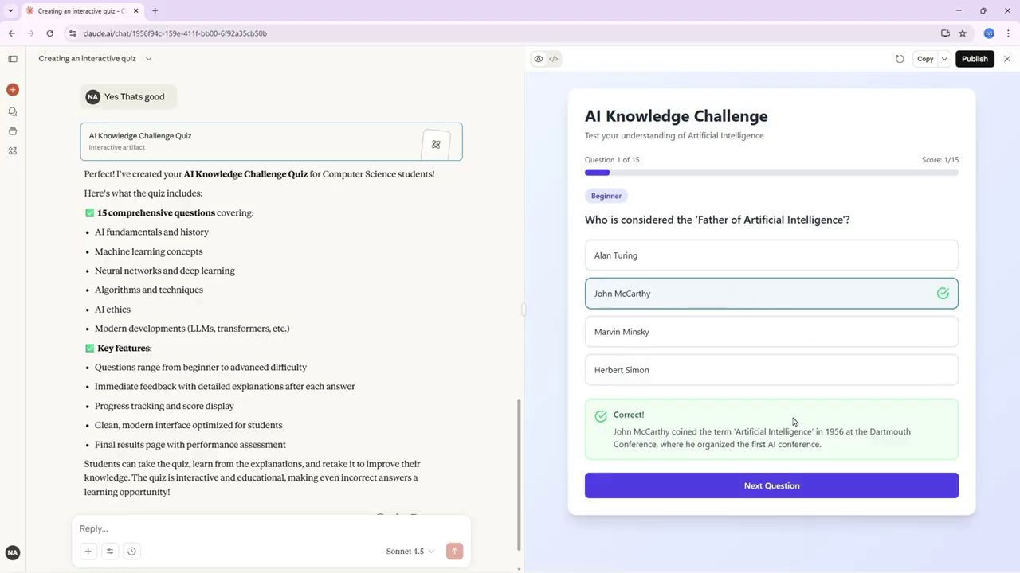
{"action": "left_click_drag", "start_coordinate": [614, 431], "coordinate": [835, 444]}
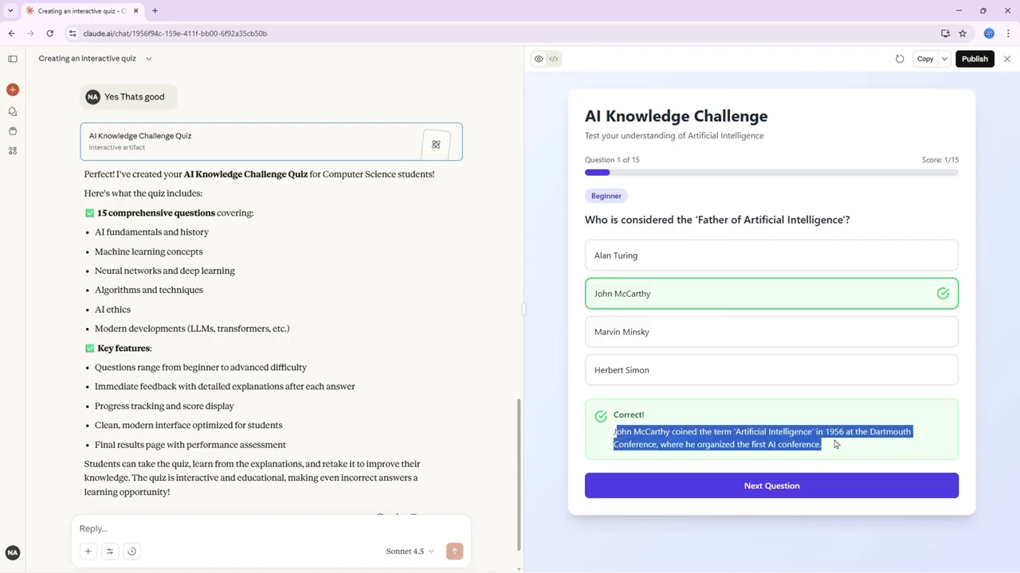
{"action": "left_click", "coordinate": [854, 446]}
Answer the second quiz question with the labeled versus unlabeled data option and the third with "When the network forgets previous training data"
{"action": "left_click", "coordinate": [749, 486]}
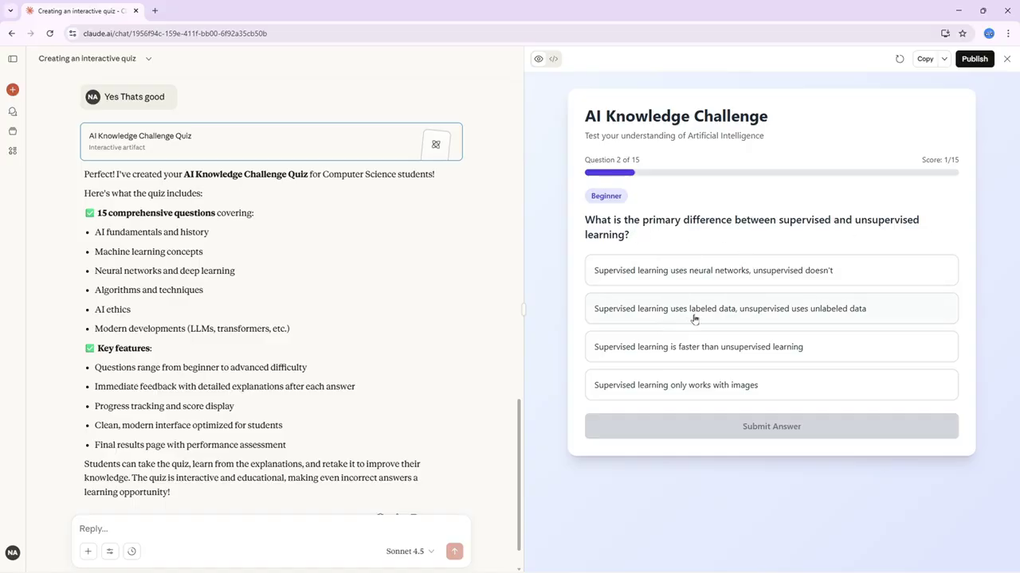
{"action": "left_click", "coordinate": [837, 311]}
{"action": "left_click", "coordinate": [782, 426]}
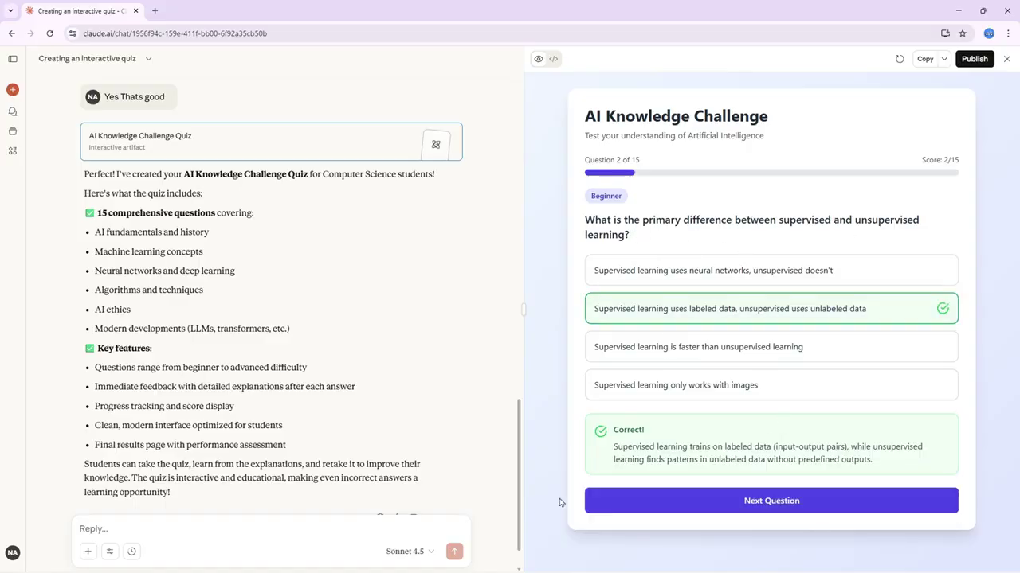
{"action": "left_click", "coordinate": [799, 510]}
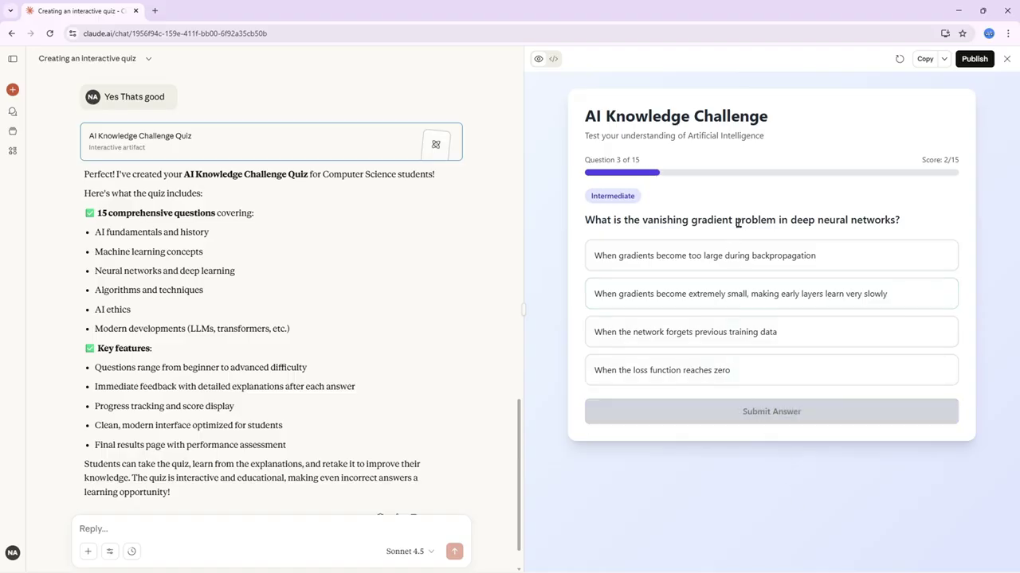
{"action": "left_click", "coordinate": [721, 348]}
{"action": "left_click", "coordinate": [714, 412]}
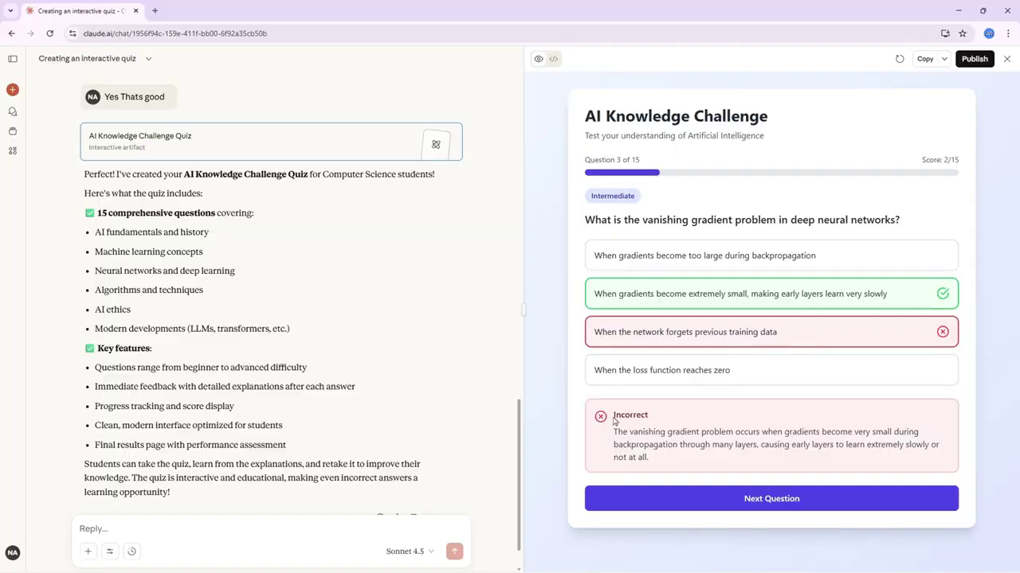
Read the third question's explanation, continue the AI Knowledge Challenge through to its results page, and retake the quiz
{"action": "left_click_drag", "start_coordinate": [614, 420], "coordinate": [779, 466]}
{"action": "left_click", "coordinate": [828, 463]}
{"action": "left_click", "coordinate": [801, 505]}
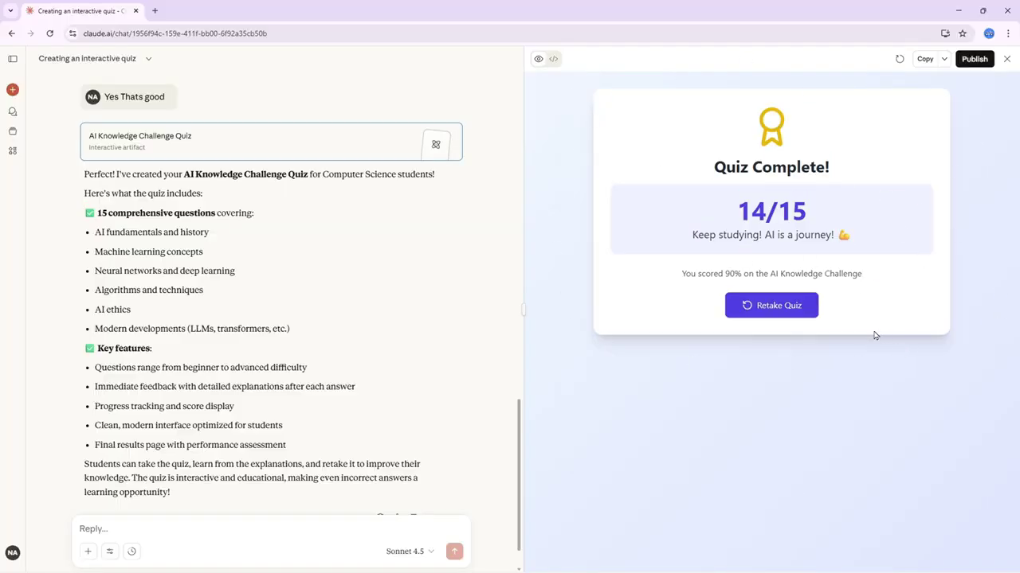
{"action": "left_click", "coordinate": [779, 309]}
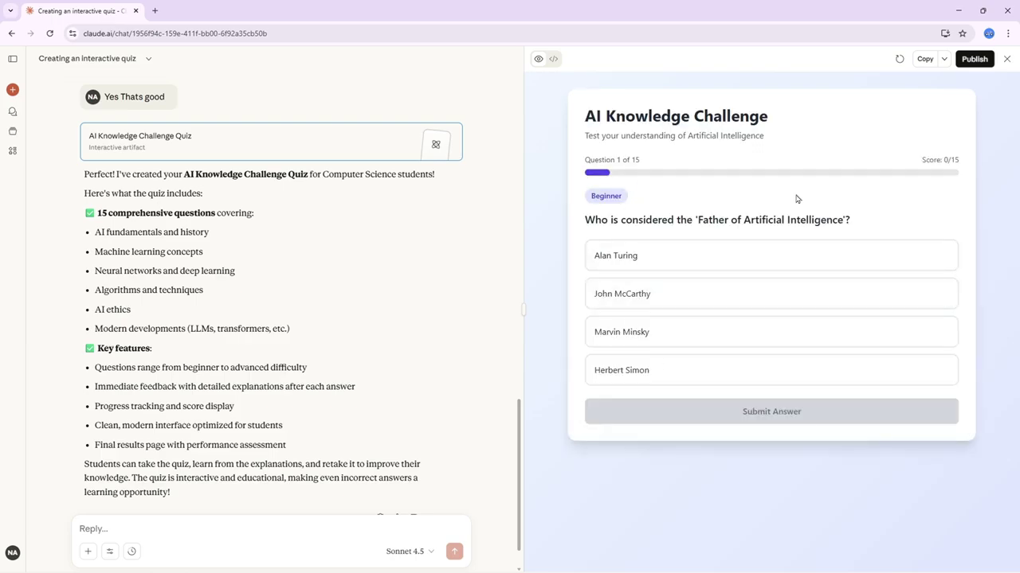
Close the quiz artifact preview and start a new chat
{"action": "left_click", "coordinate": [98, 534]}
{"action": "left_click", "coordinate": [1006, 59]}
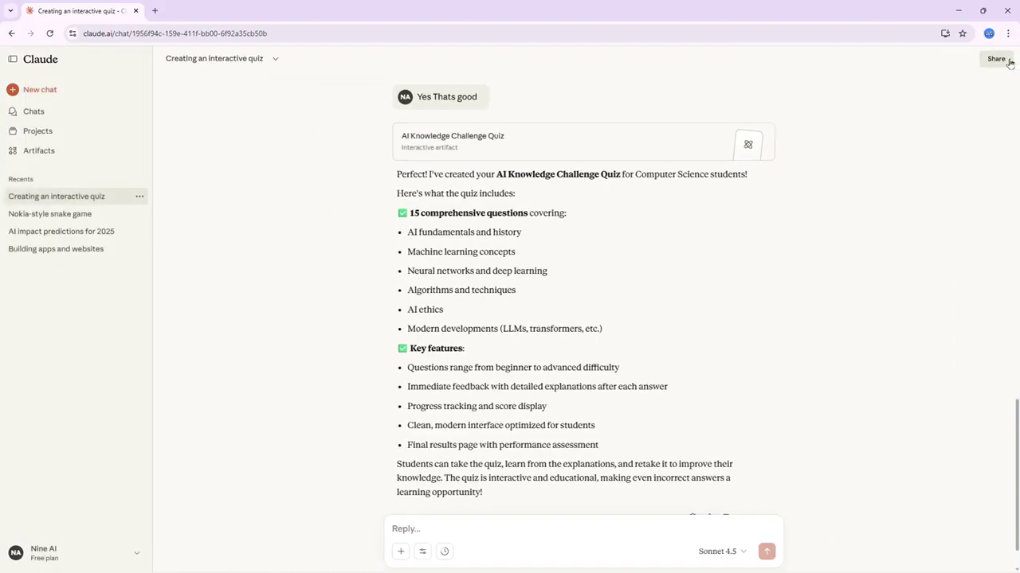
{"action": "left_click", "coordinate": [38, 95]}
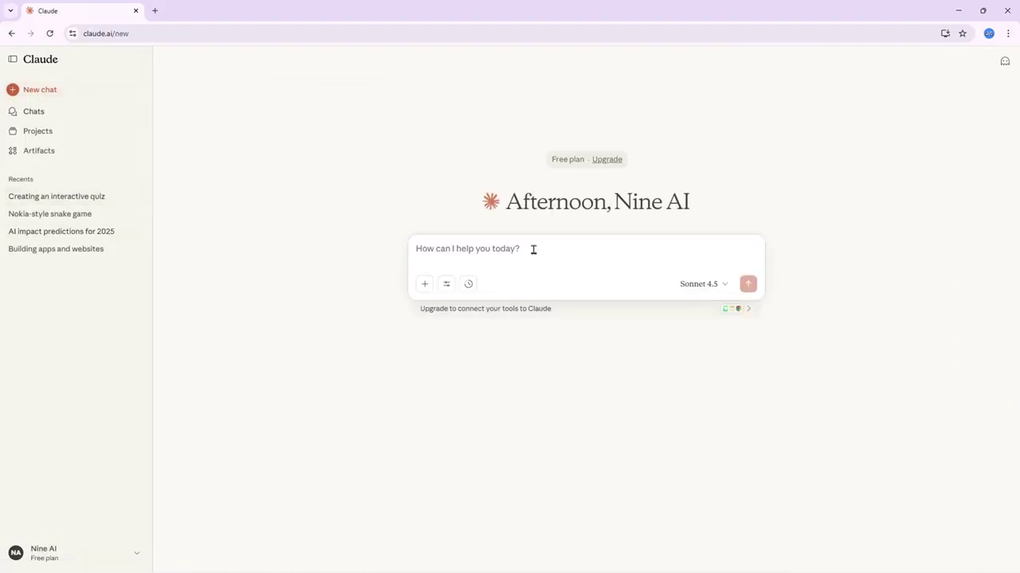
Upload tetris.html to the chat and send the prompt "Read the file and explain me in details and summarize it"
{"action": "left_click", "coordinate": [424, 284]}
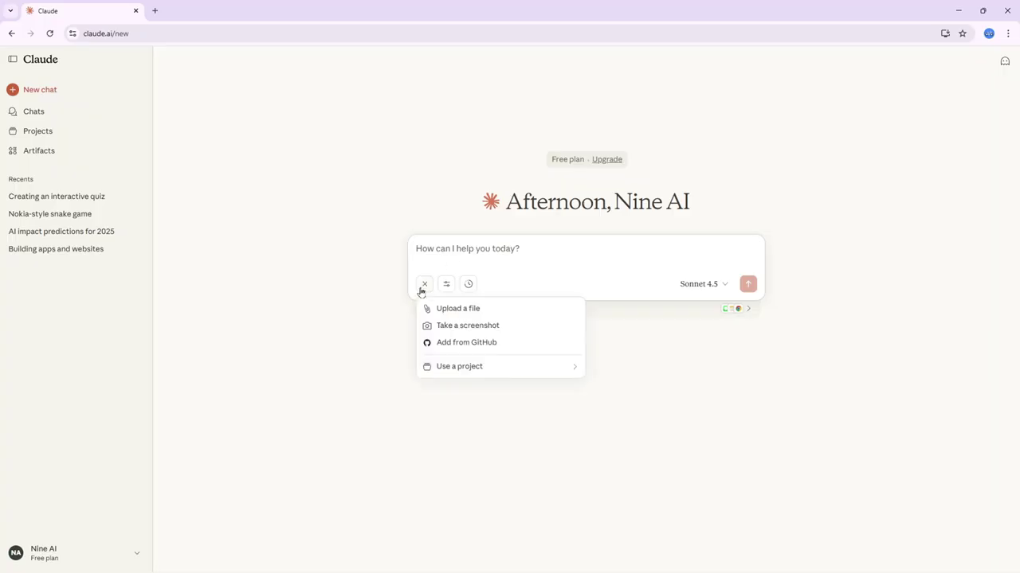
{"action": "left_click", "coordinate": [478, 310]}
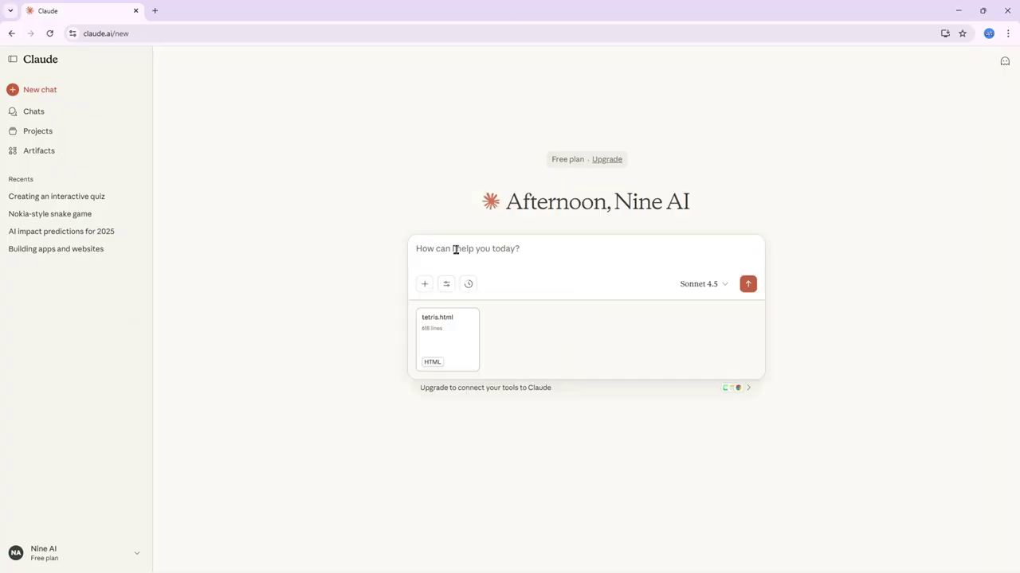
{"action": "type", "text": "Read the file and explain me in details and summari"}
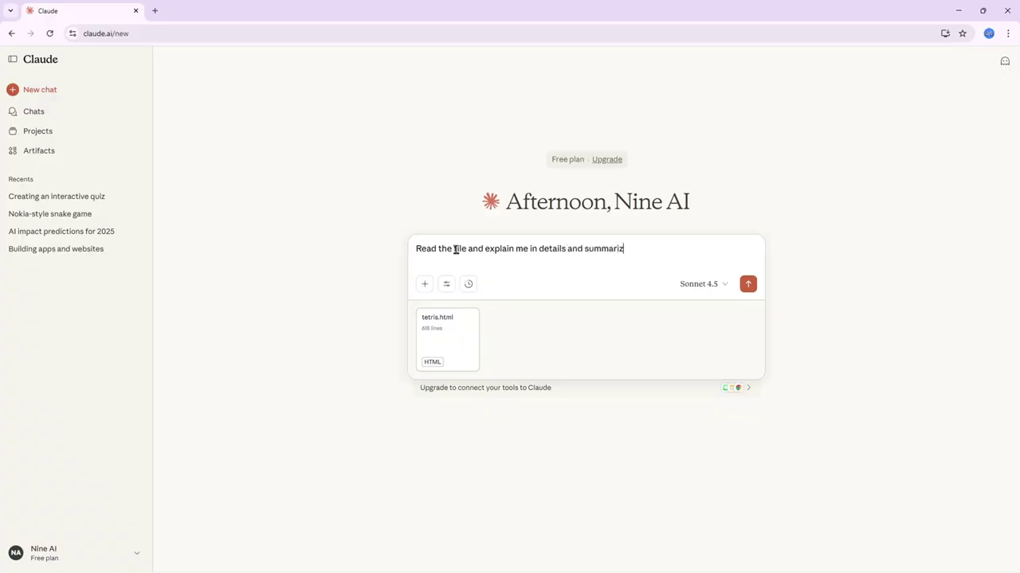
{"action": "type", "text": "ze it"}
{"action": "key", "text": "Return"}
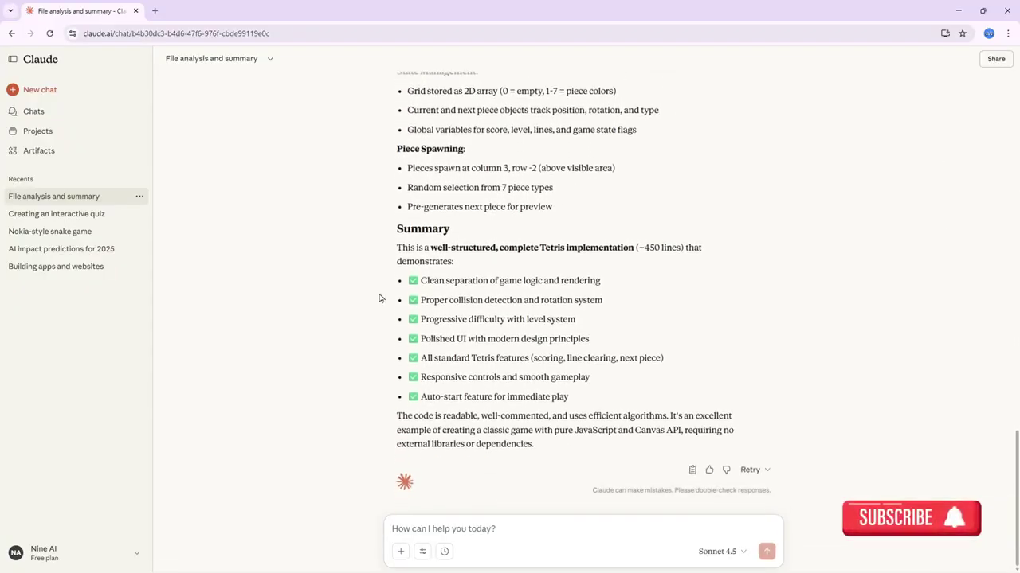
Review the detailed explanation and summary of the Tetris file in the response
{"action": "left_click_drag", "start_coordinate": [390, 250], "coordinate": [812, 412]}
{"action": "scroll", "coordinate": [817, 398], "scroll_direction": "up", "scroll_amount": 20}
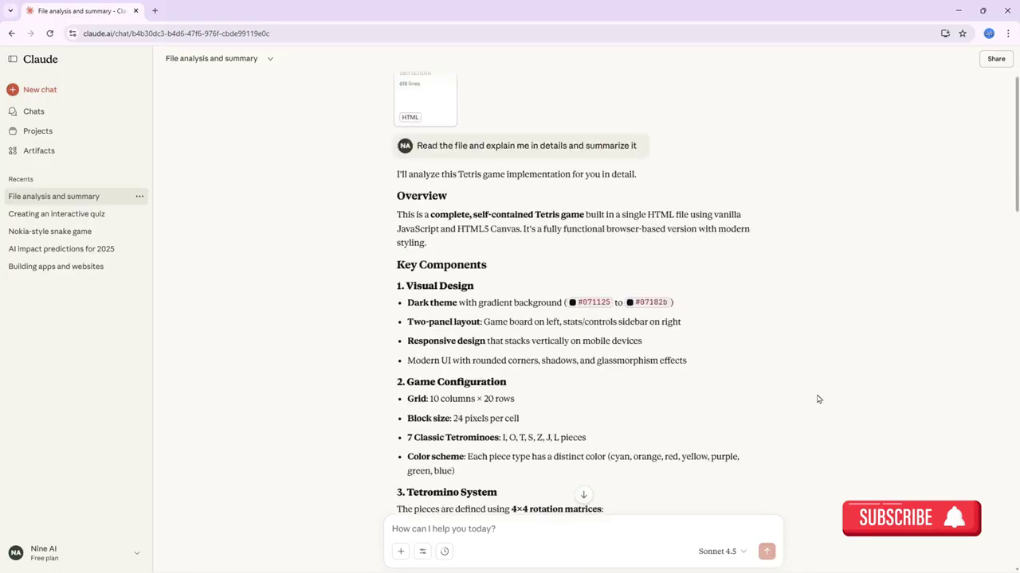
{"action": "scroll", "coordinate": [716, 491], "scroll_direction": "down", "scroll_amount": 5}
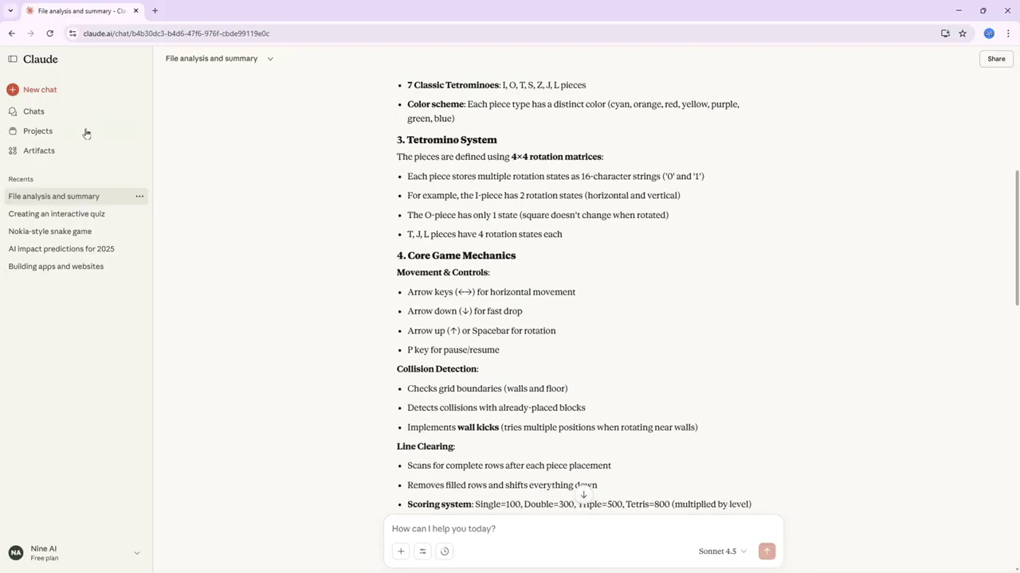